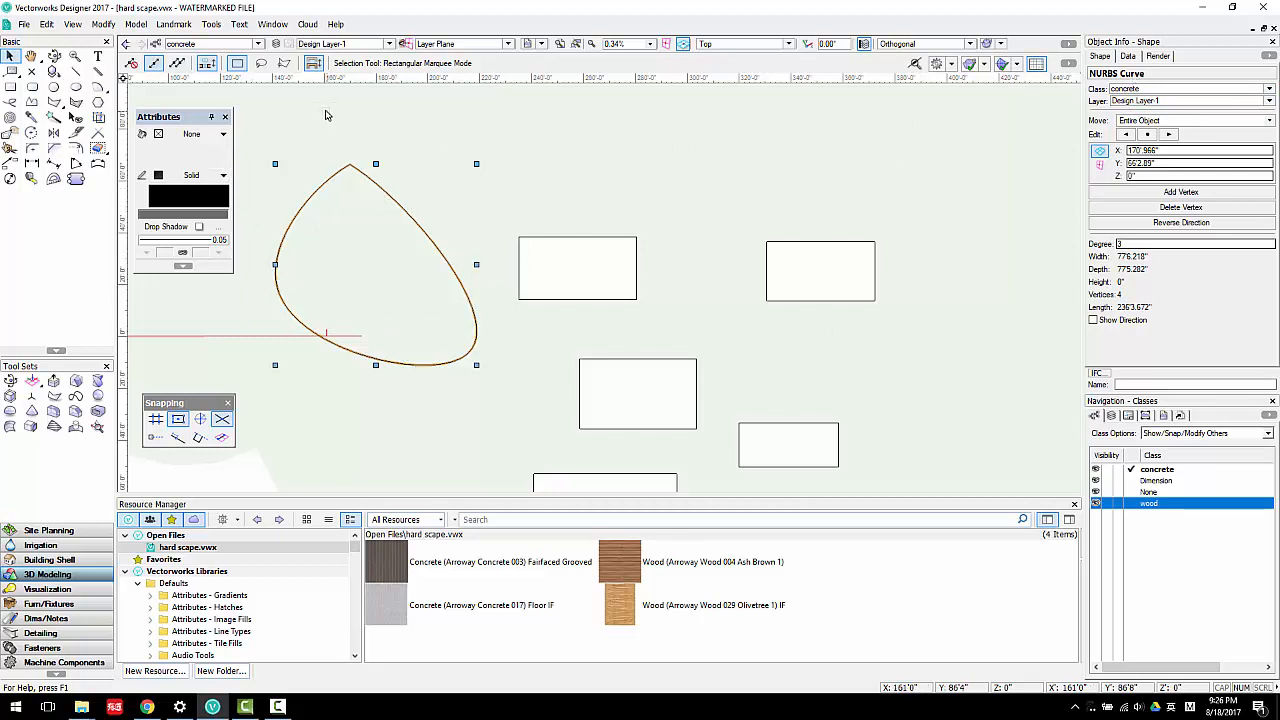
Convert the closed NURBS curve to a polygon using wireframe rendering and give it a solid fill.
{"action": "left_click", "coordinate": [103, 24]}
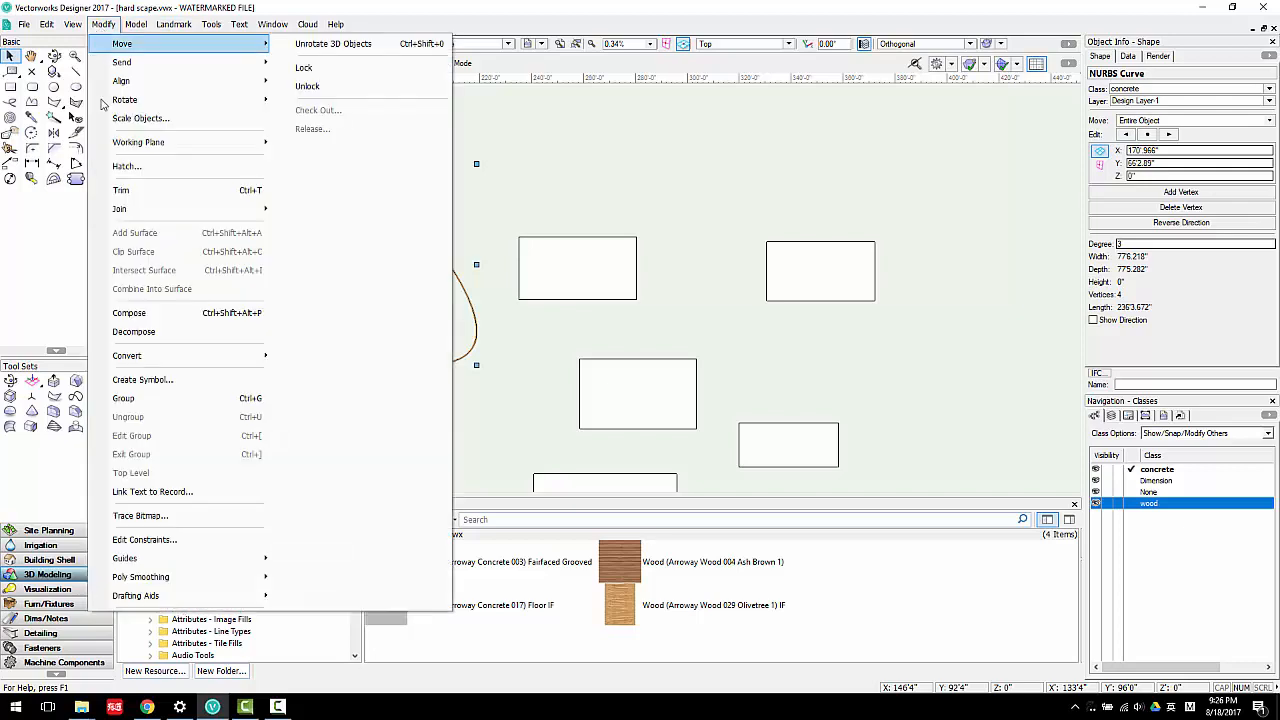
{"action": "mouse_move", "coordinate": [155, 355]}
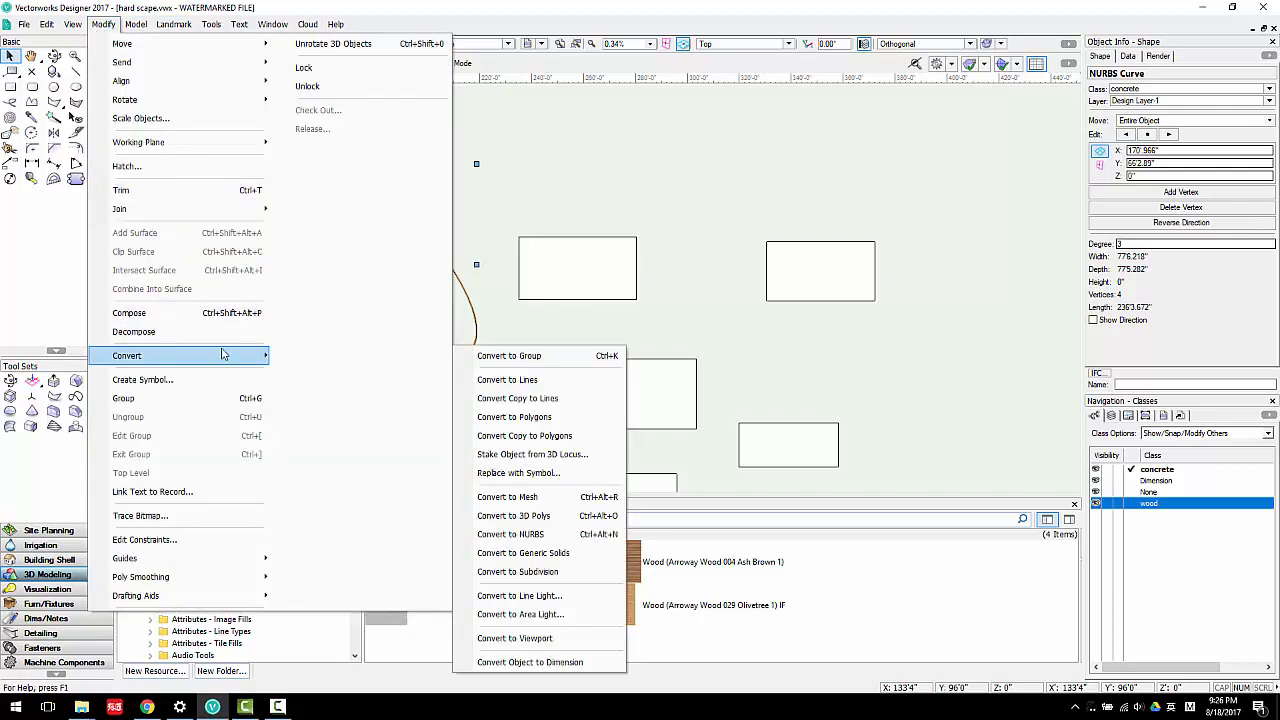
{"action": "left_click", "coordinate": [530, 417]}
{"action": "left_click", "coordinate": [620, 376]}
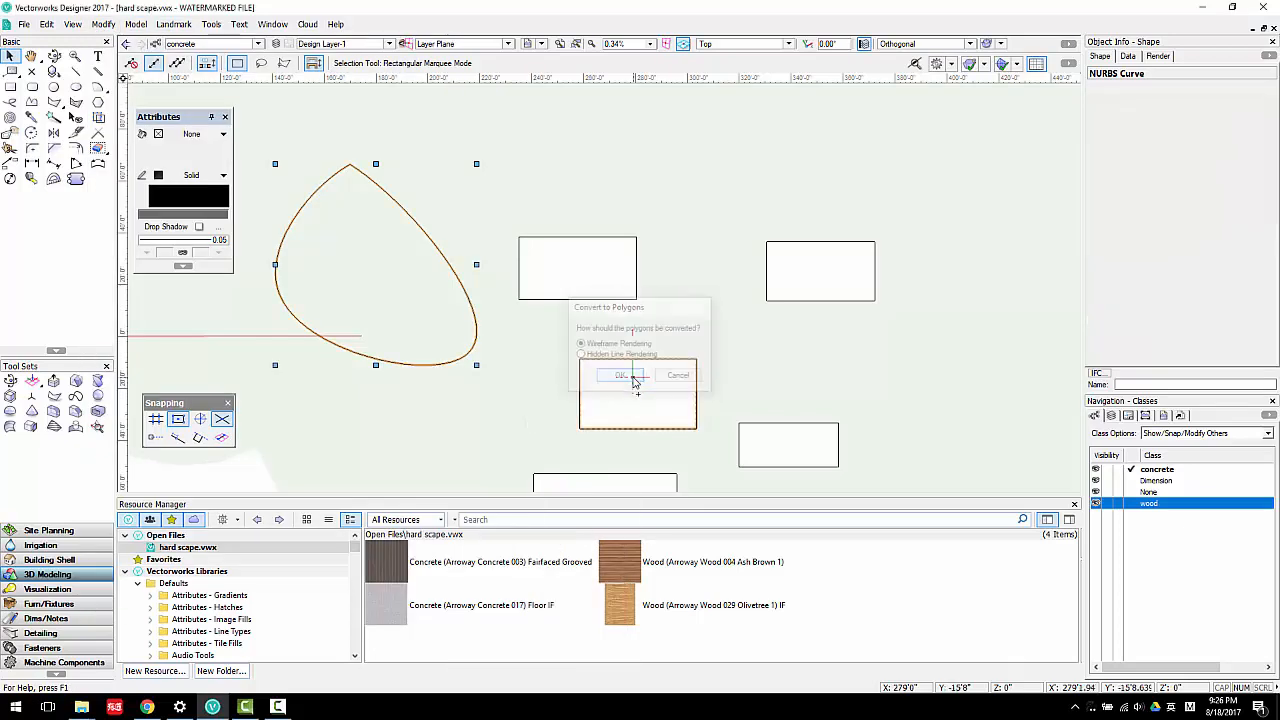
{"action": "left_click", "coordinate": [182, 137]}
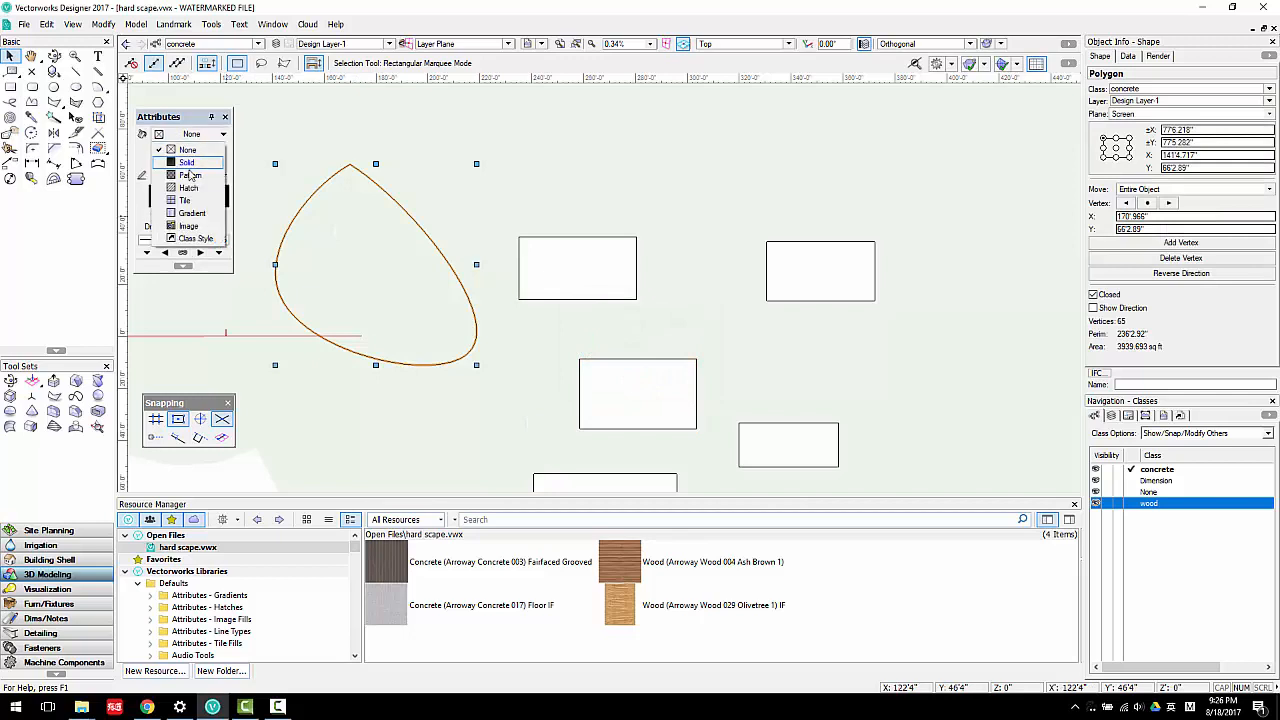
{"action": "left_click", "coordinate": [189, 162]}
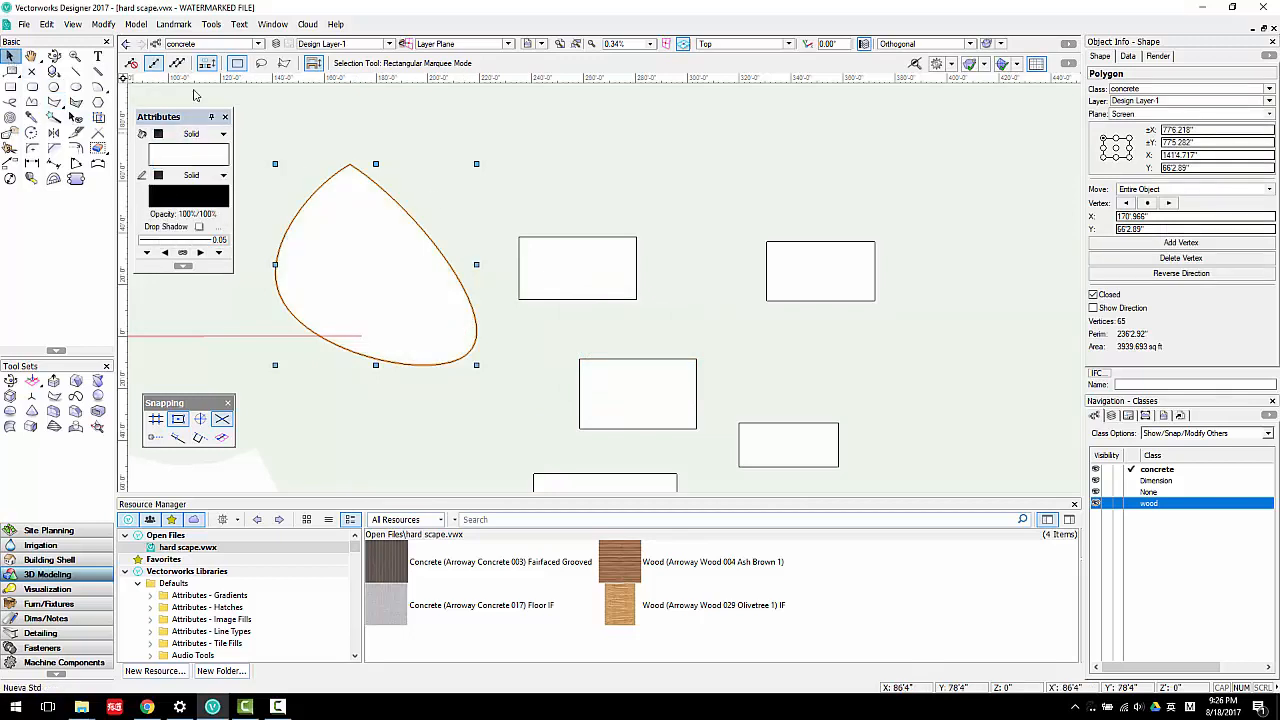
Create a Hardscape object from the filled polygon as an 8" slab with concrete as the main area class, deleting the source shape.
{"action": "left_click", "coordinate": [381, 212]}
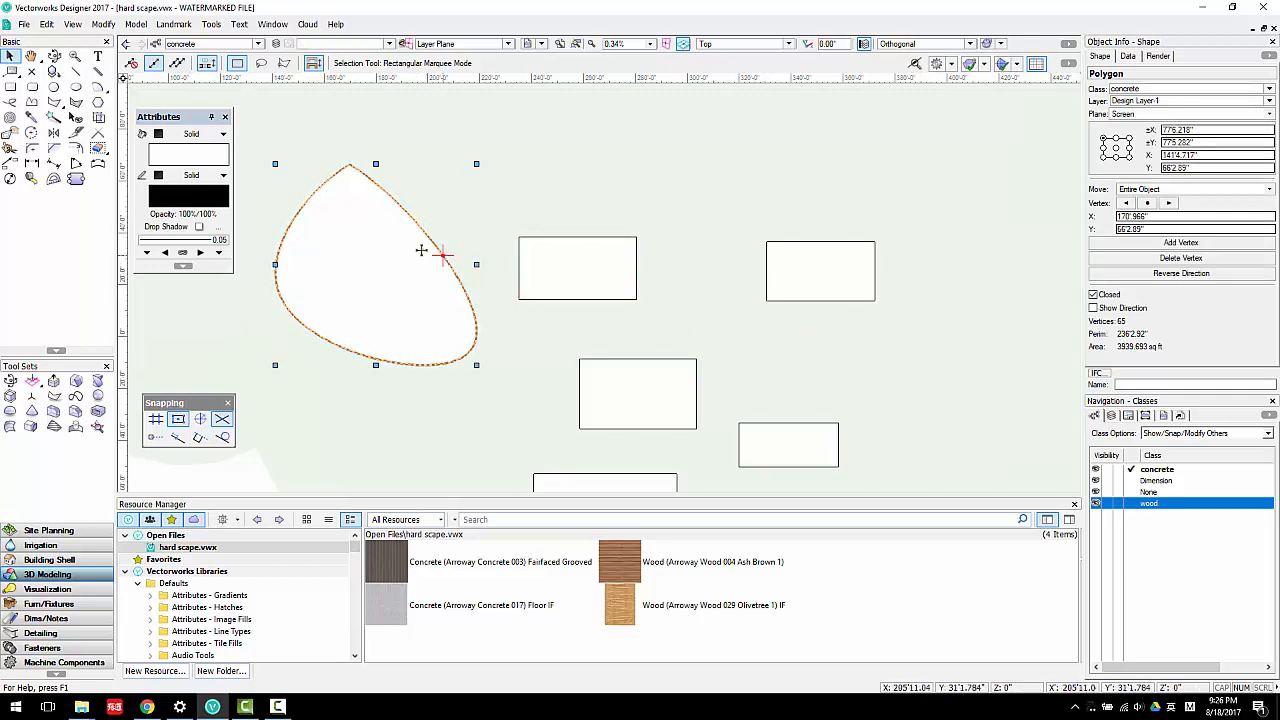
{"action": "left_click", "coordinate": [173, 24]}
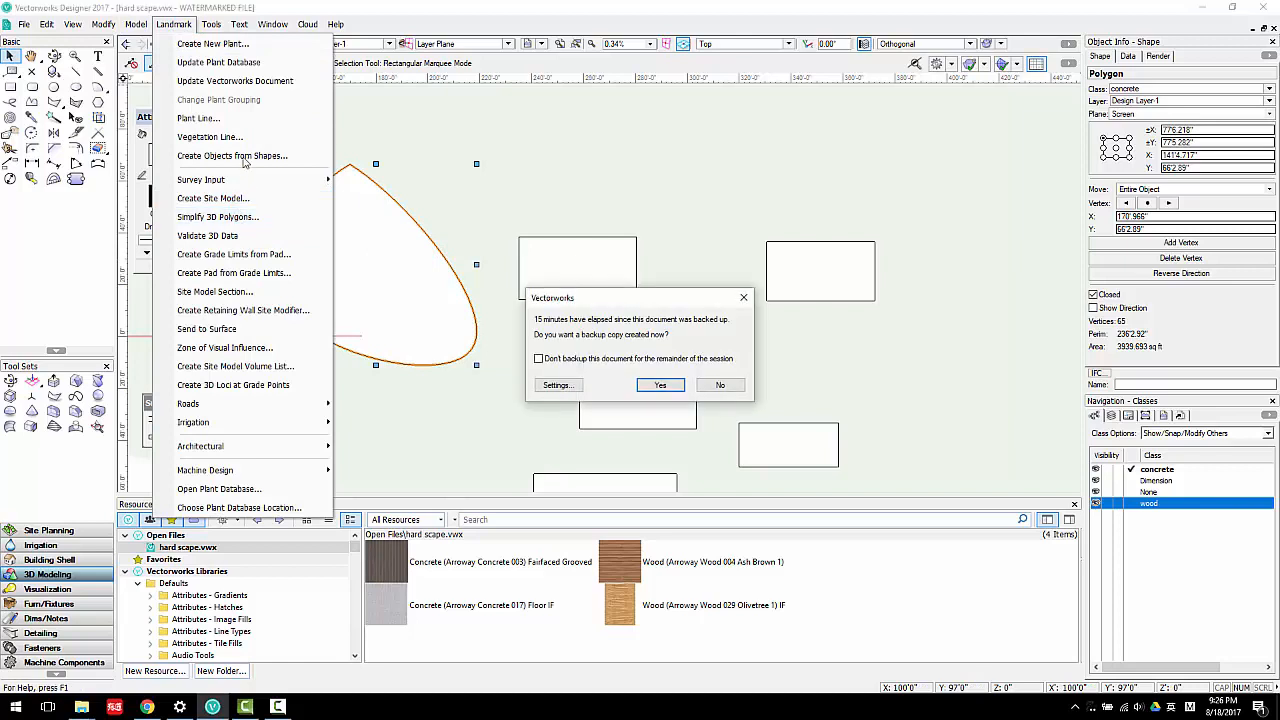
{"action": "left_click", "coordinate": [659, 386]}
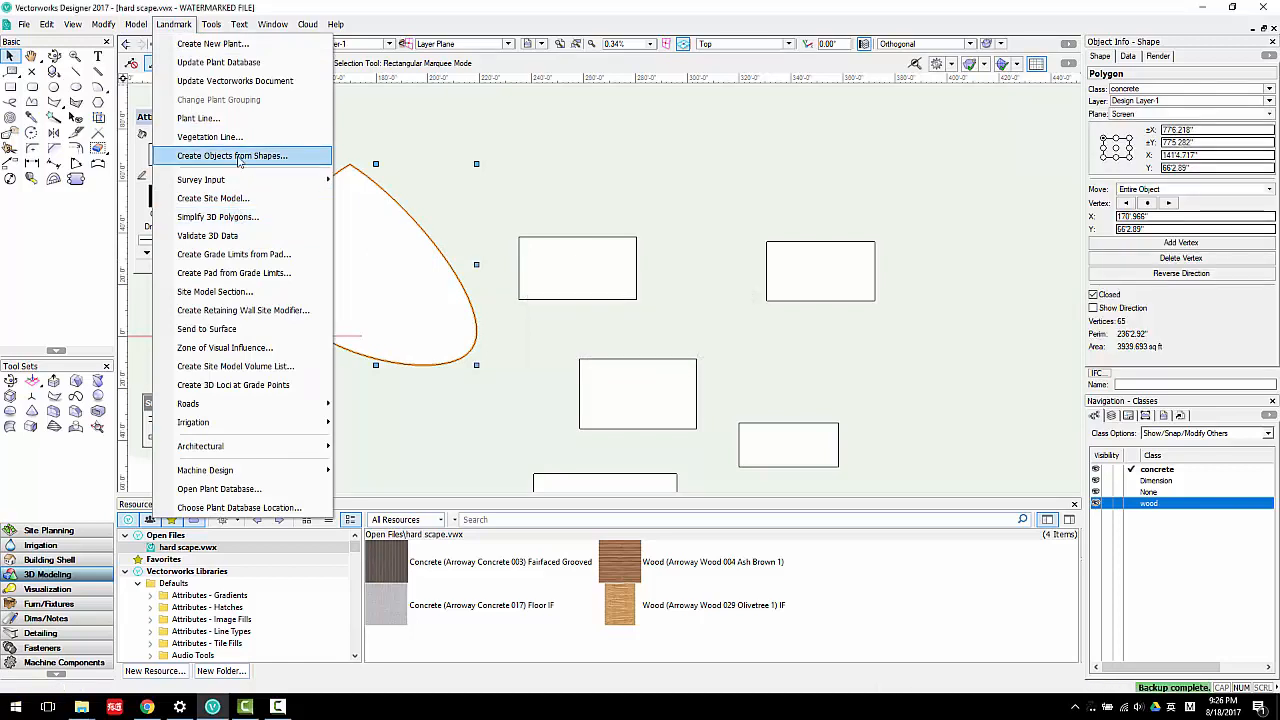
{"action": "left_click", "coordinate": [240, 156]}
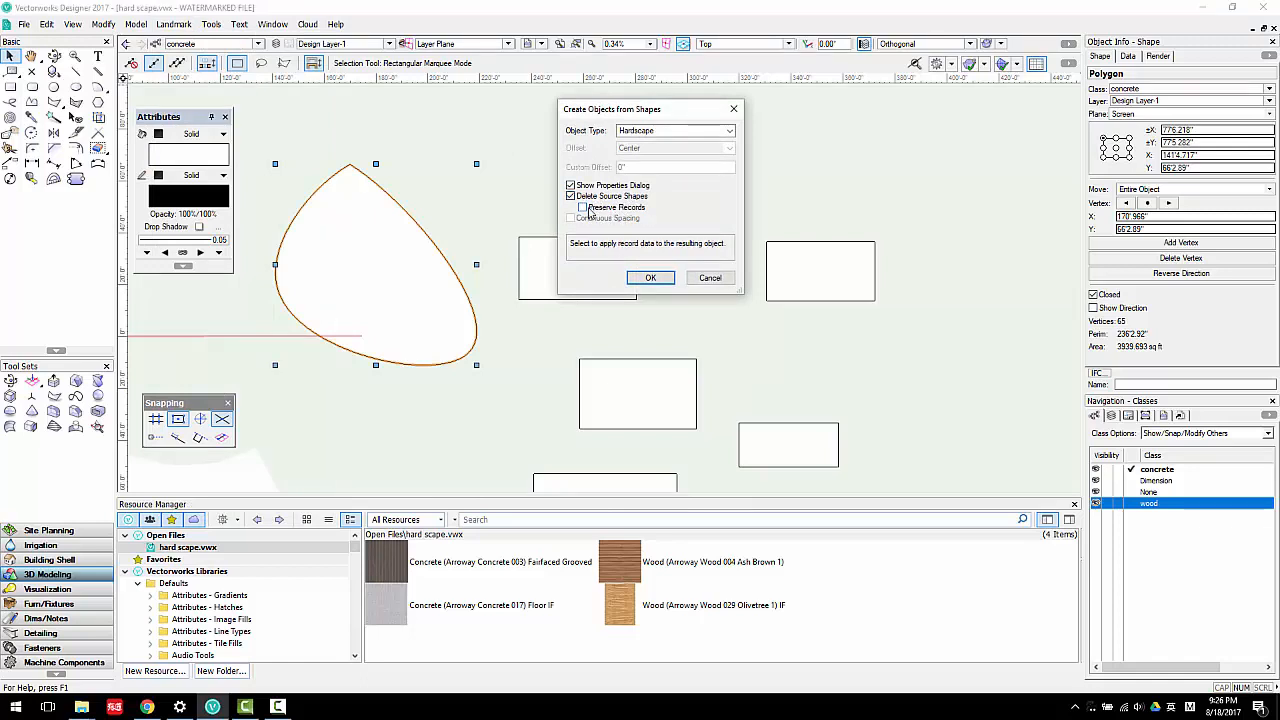
{"action": "left_click", "coordinate": [650, 277]}
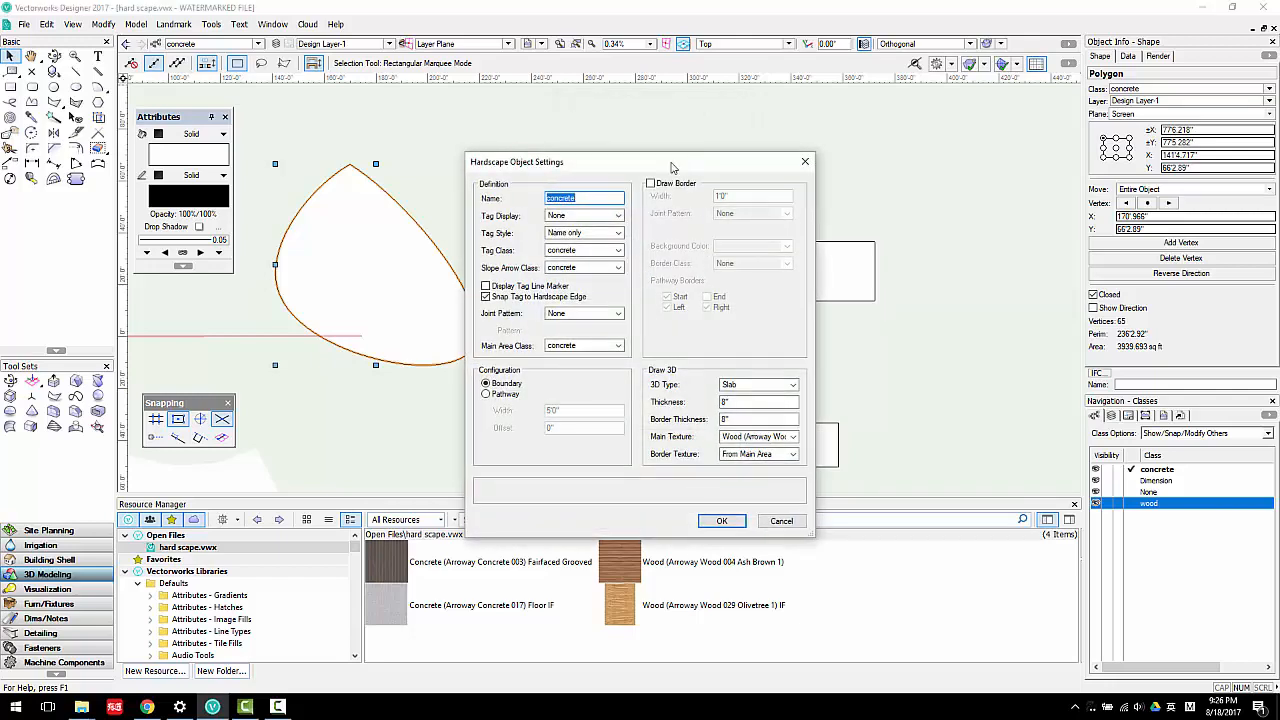
{"action": "left_click_drag", "start_coordinate": [672, 167], "coordinate": [744, 95]}
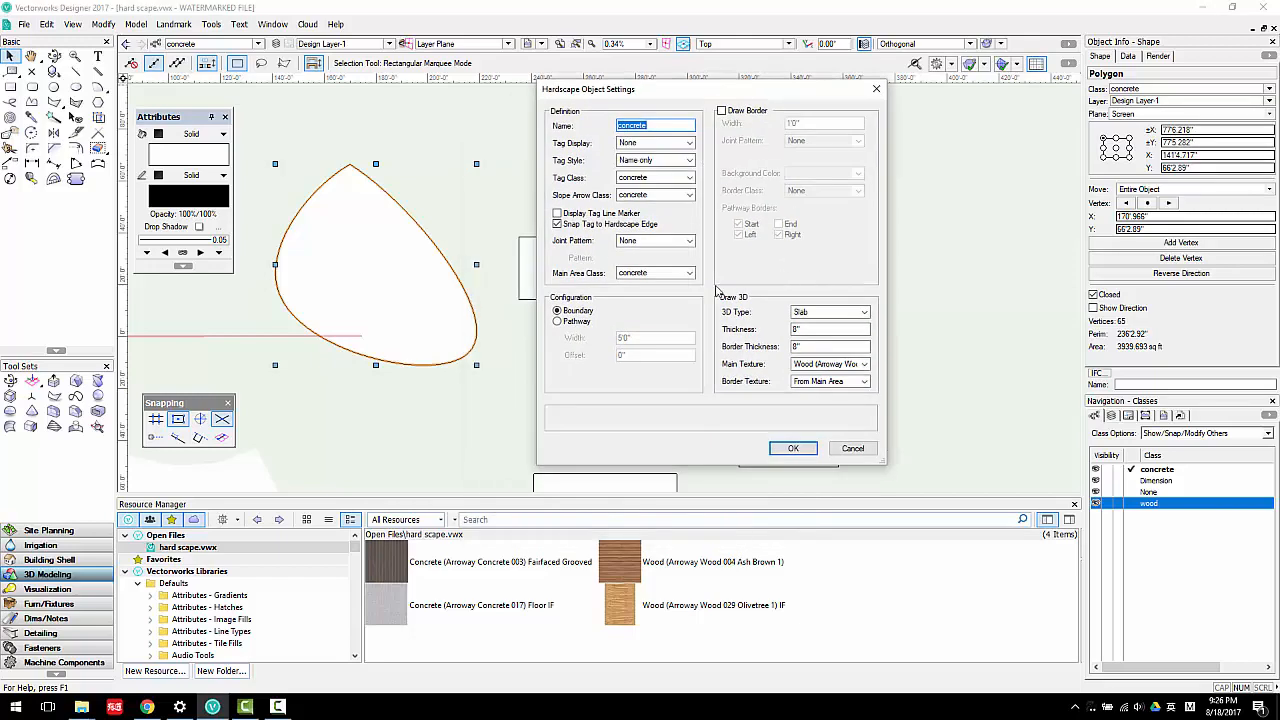
{"action": "left_click", "coordinate": [805, 329]}
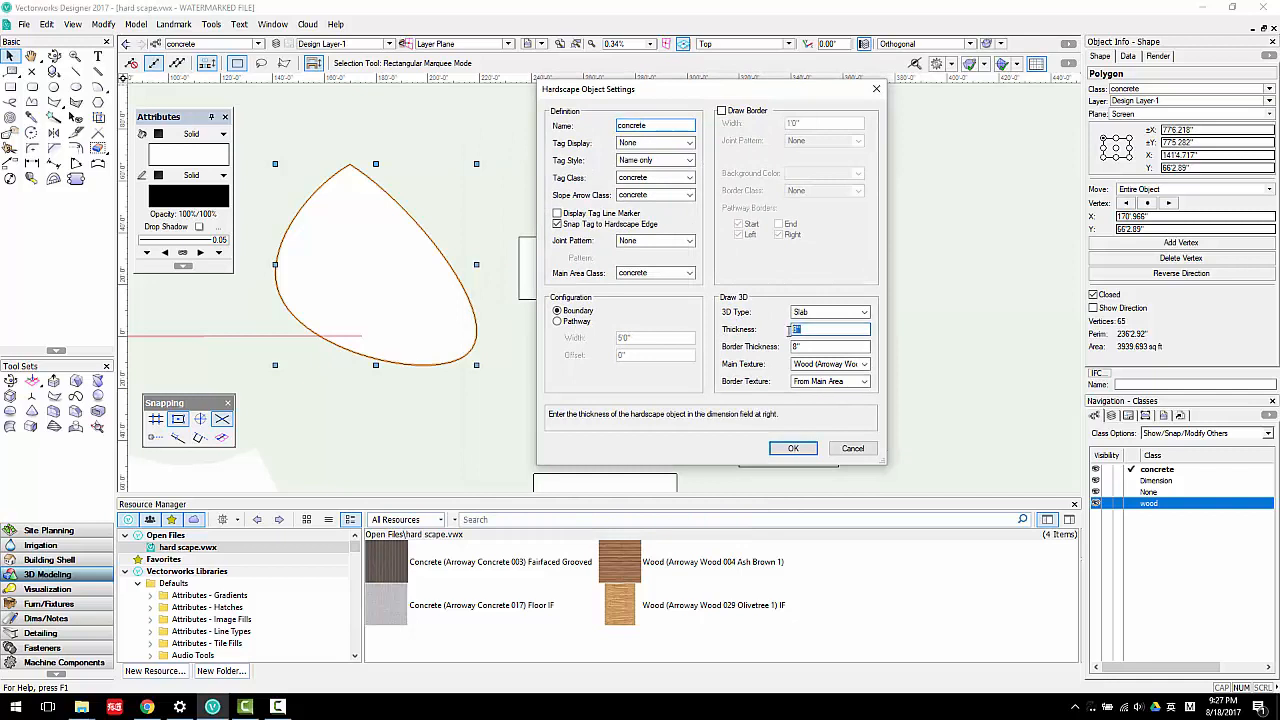
{"action": "left_click", "coordinate": [817, 347]}
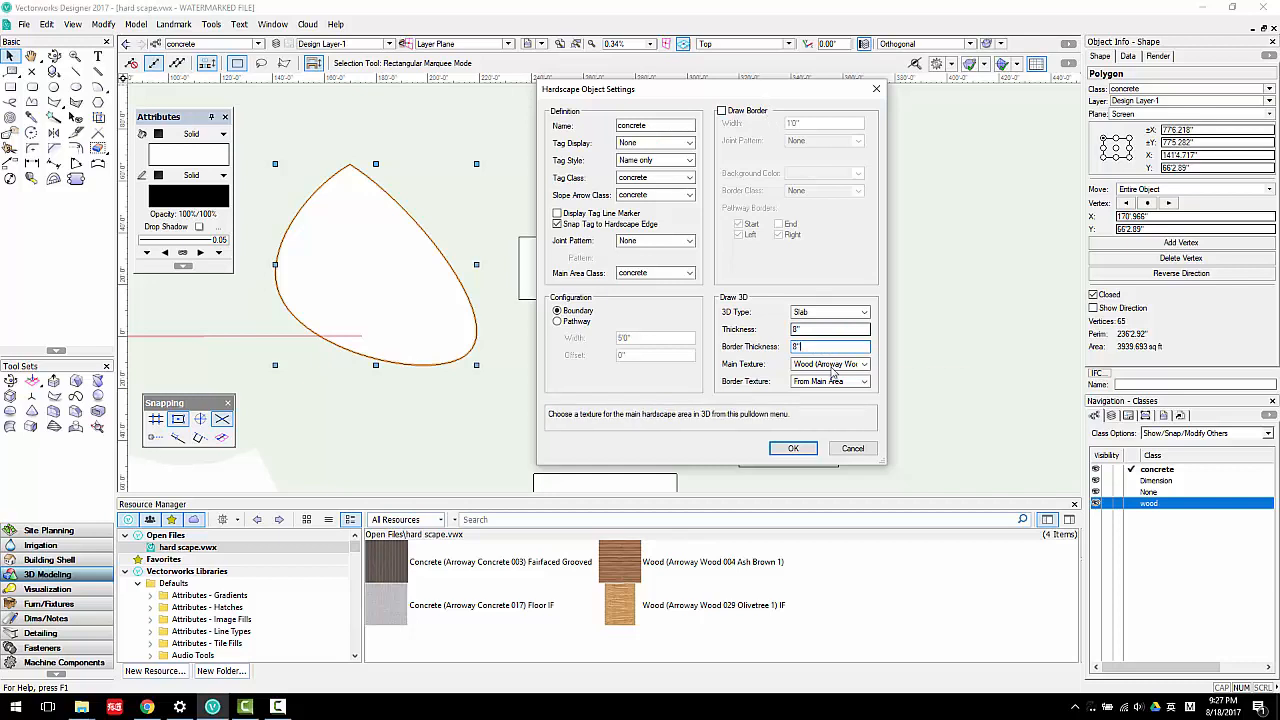
{"action": "left_click", "coordinate": [637, 275]}
{"action": "left_click", "coordinate": [637, 278]}
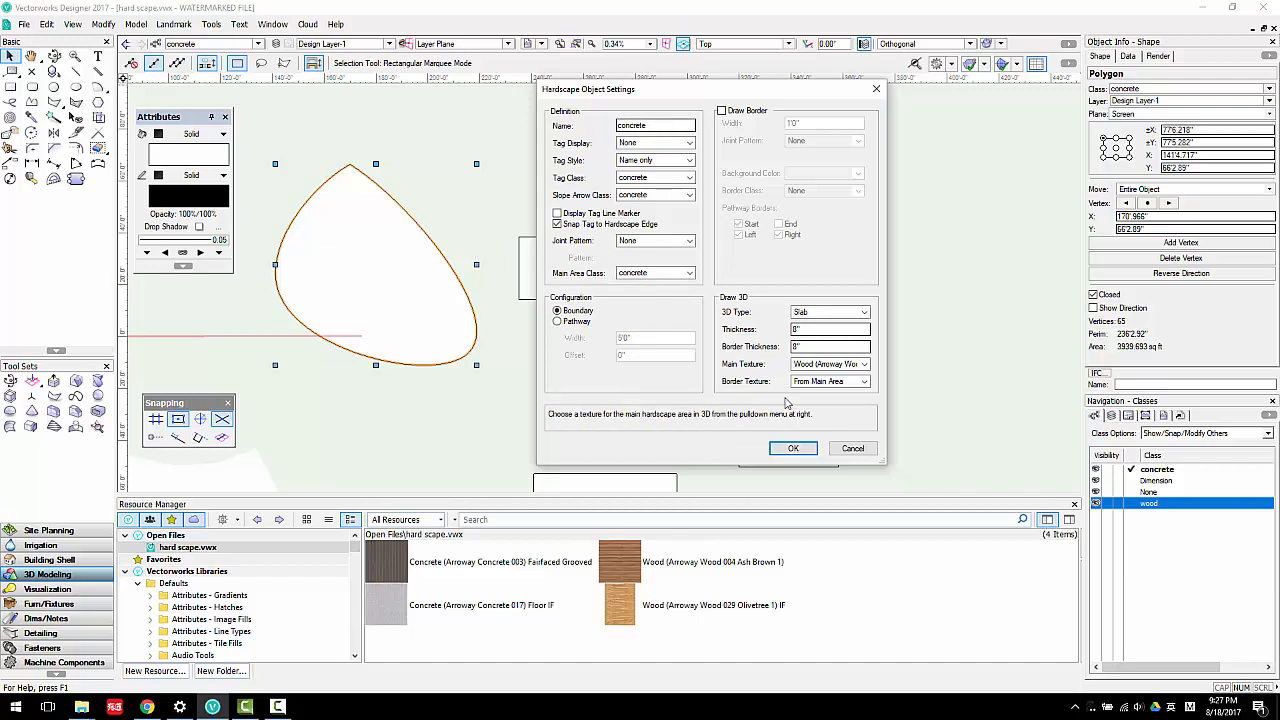
{"action": "left_click", "coordinate": [795, 448]}
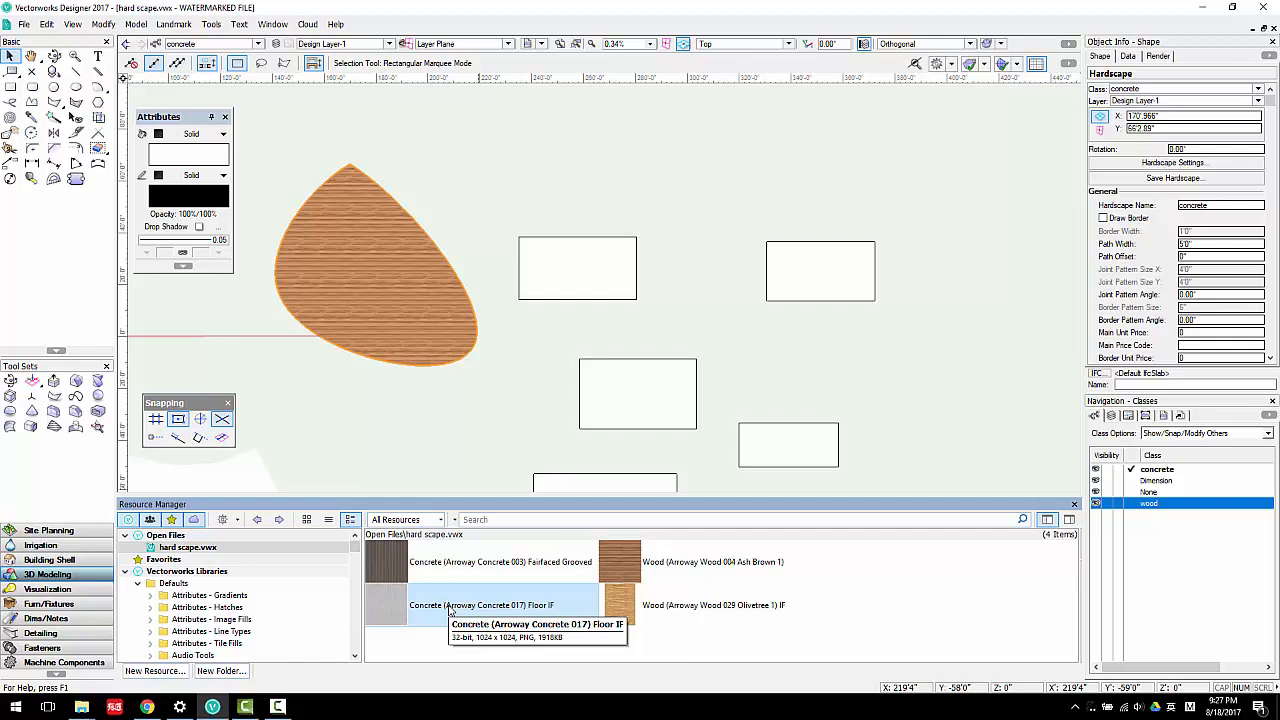
Apply the Concrete (Arroway Concrete 017) Floor IF image fill to the curved hardscape in Top/Plan view.
{"action": "left_click_drag", "start_coordinate": [449, 608], "coordinate": [382, 272]}
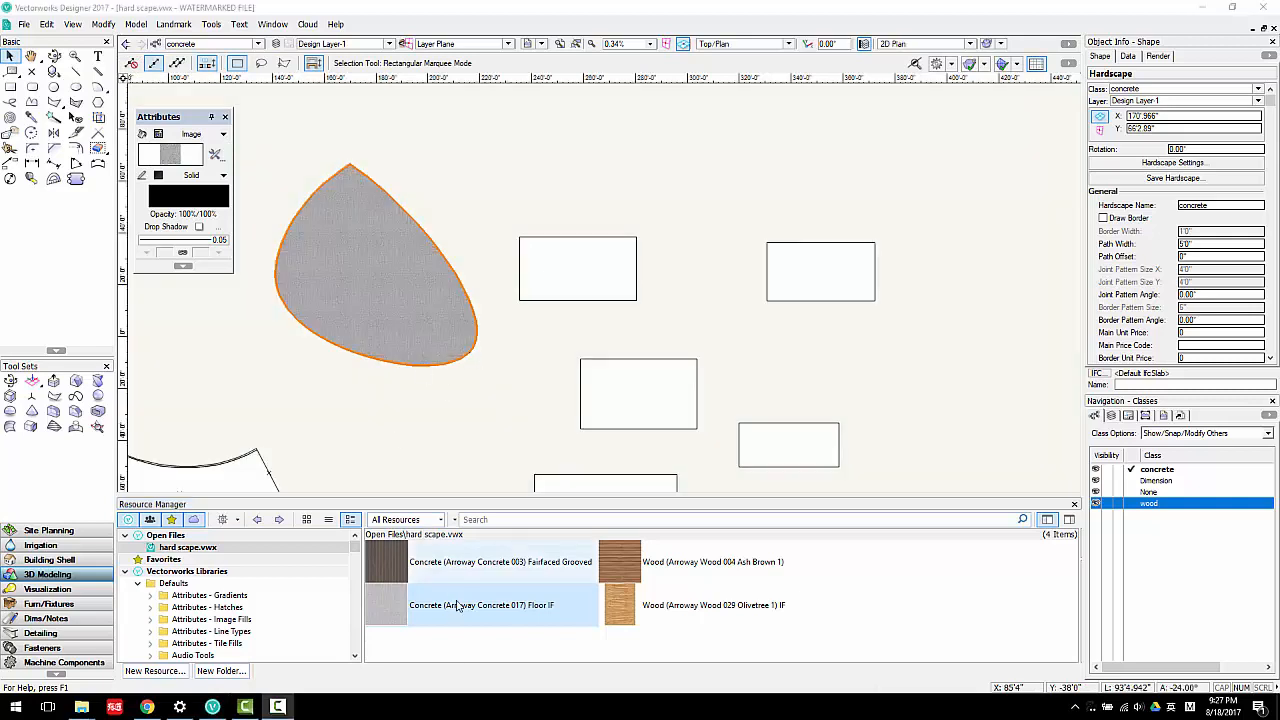
{"action": "left_click", "coordinate": [405, 293]}
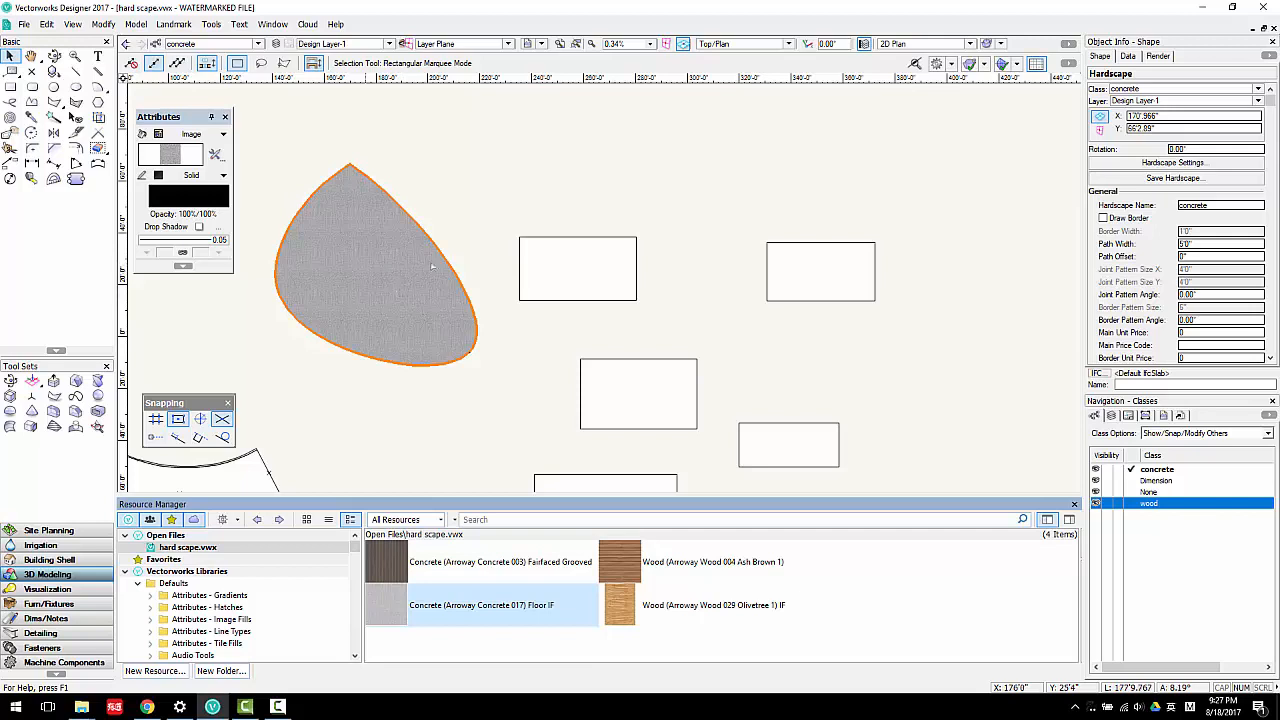
Switch to a 3D view and apply the Concrete (Arroway Concrete 003) Fairfaced Grooved texture to the curved hardscape slab.
{"action": "left_click", "coordinate": [713, 49]}
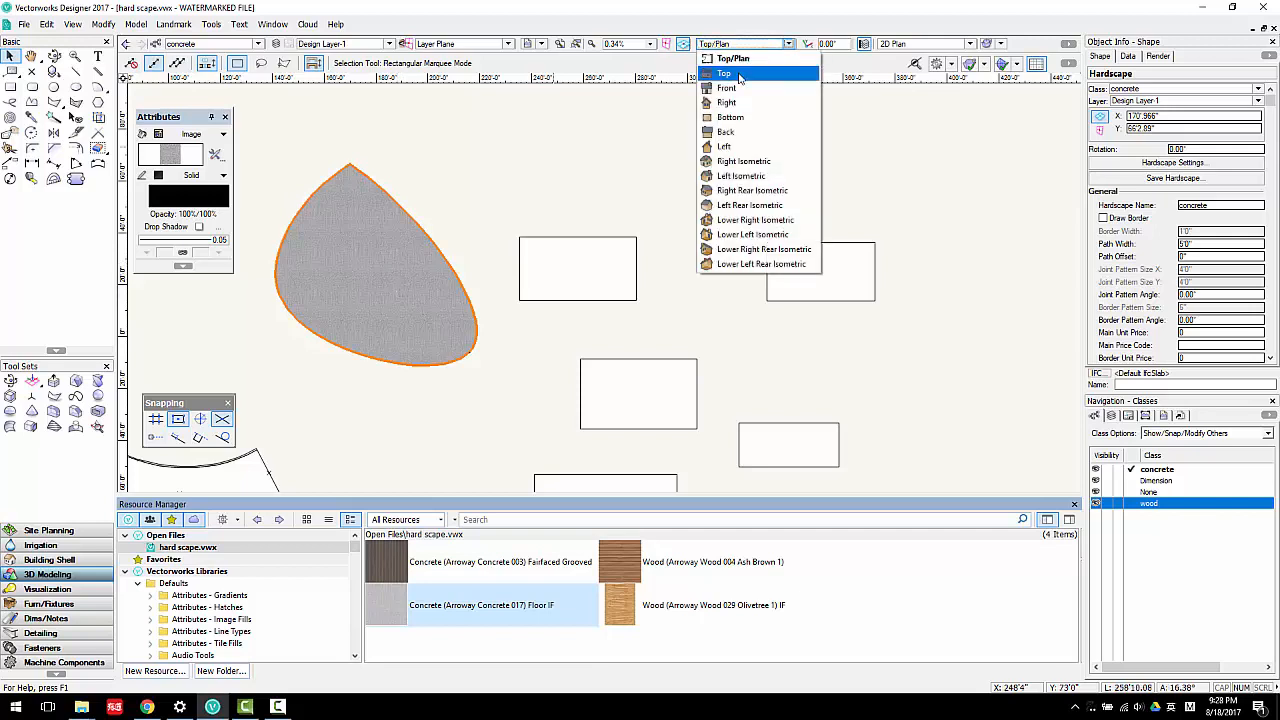
{"action": "left_click", "coordinate": [720, 75]}
{"action": "left_click", "coordinate": [770, 401]}
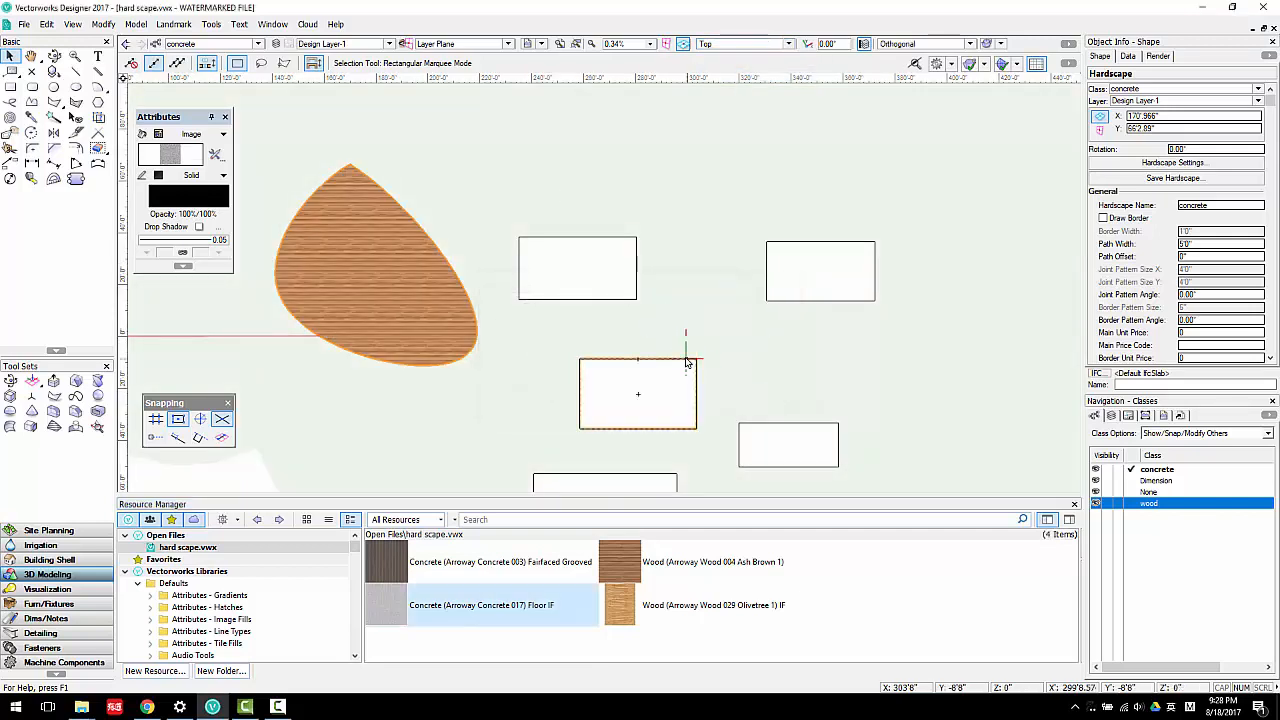
{"action": "left_click", "coordinate": [1002, 46]}
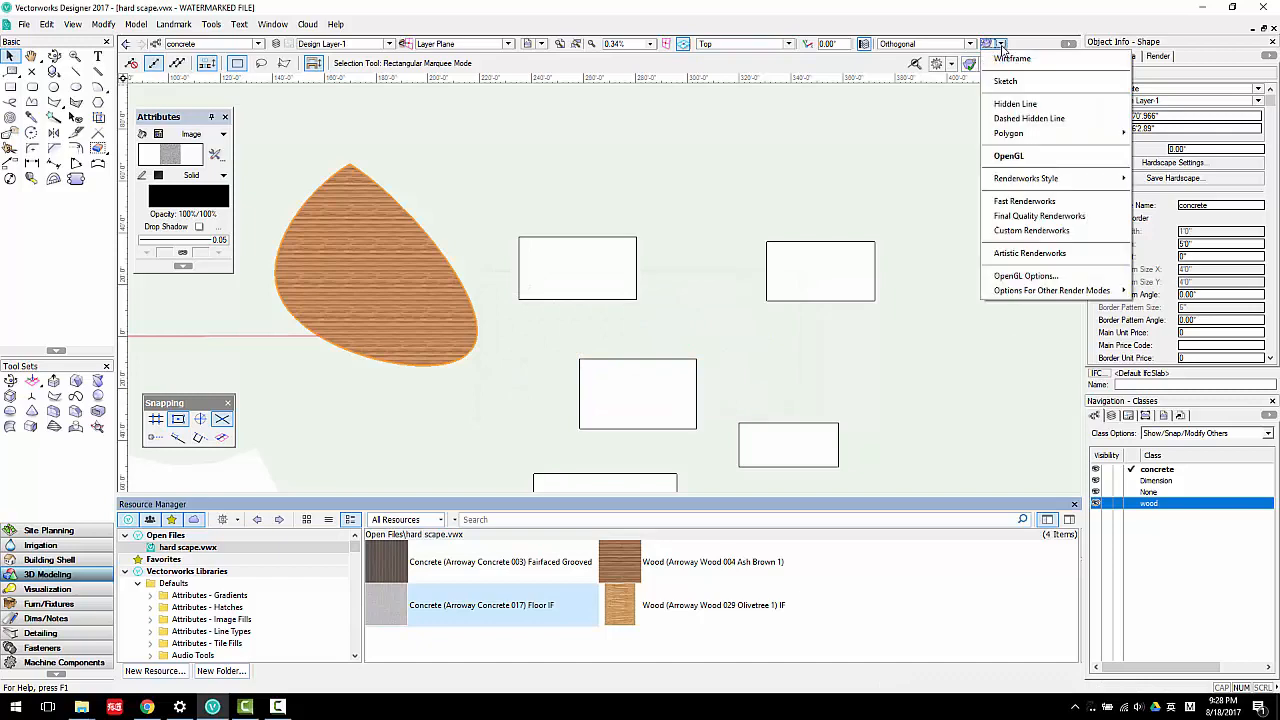
{"action": "left_click", "coordinate": [962, 21]}
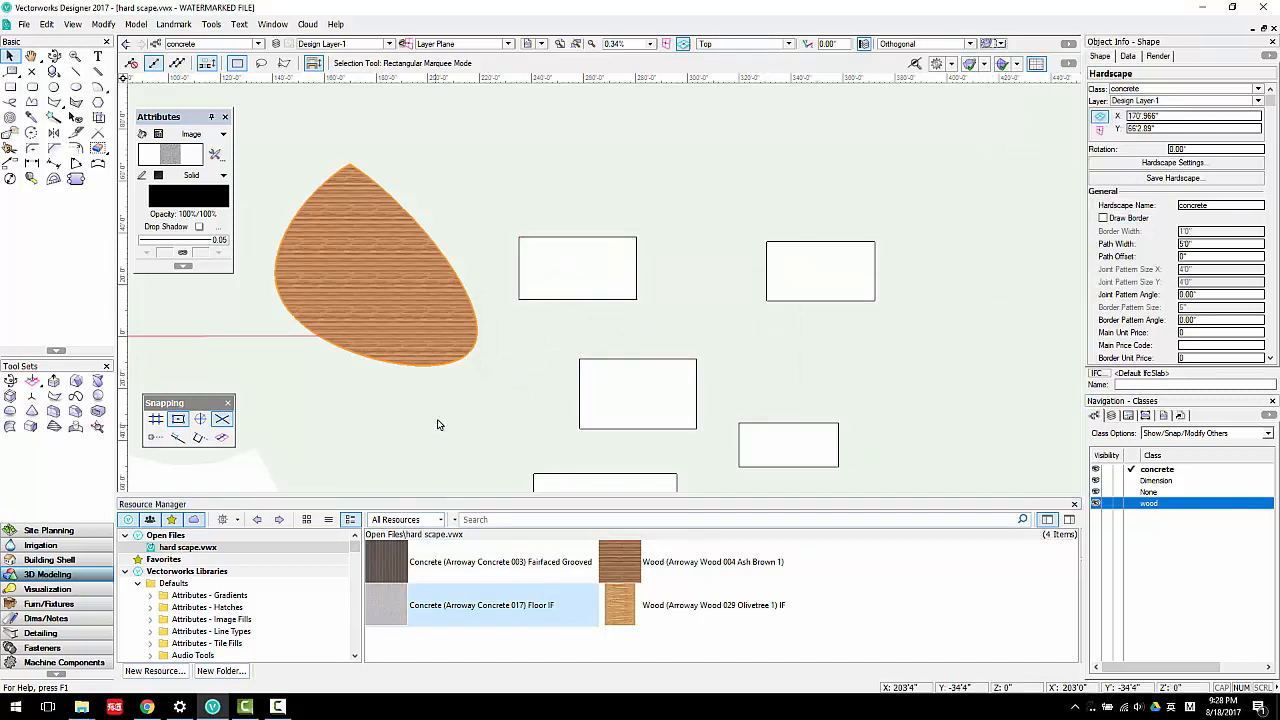
{"action": "middle_click_drag", "start_coordinate": [437, 423], "coordinate": [438, 392], "text": "ctrl"}
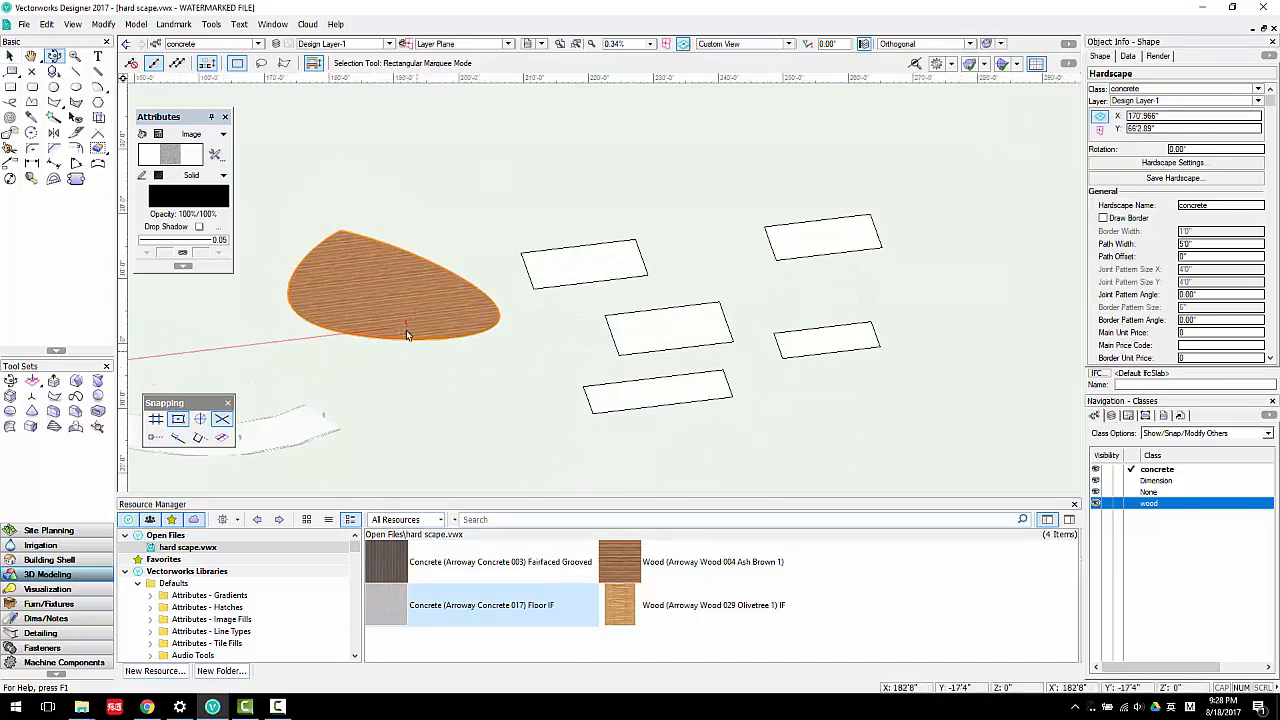
{"action": "scroll", "coordinate": [410, 334], "scroll_direction": "up", "scroll_amount": 5}
{"action": "scroll", "coordinate": [472, 338], "scroll_direction": "down", "scroll_amount": 5}
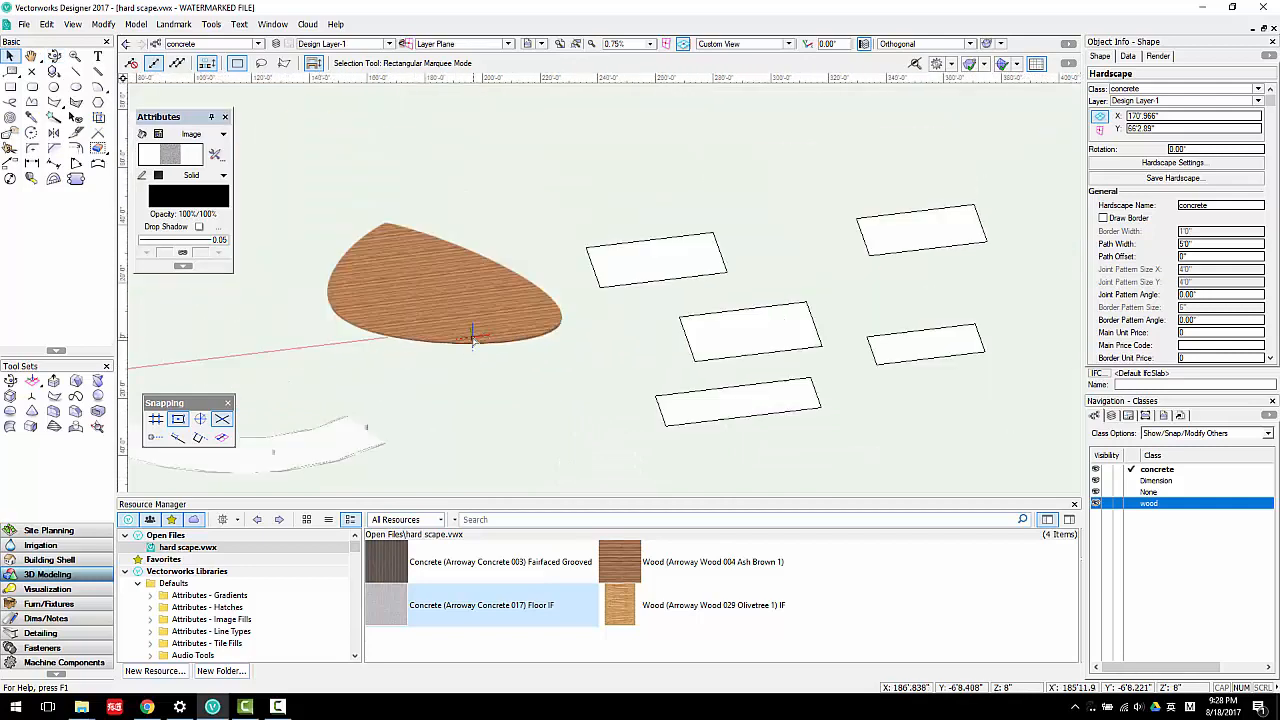
{"action": "left_click", "coordinate": [393, 577]}
{"action": "left_click_drag", "start_coordinate": [410, 562], "coordinate": [405, 310]}
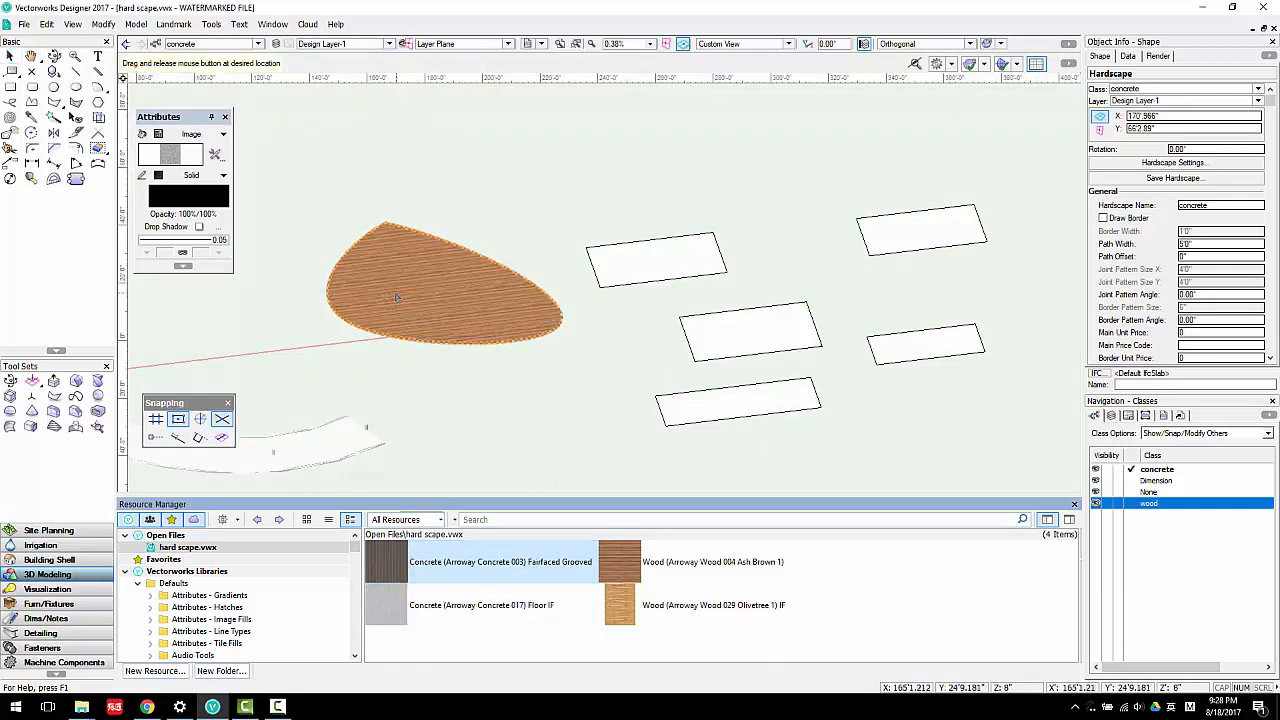
{"action": "middle_click_drag", "start_coordinate": [623, 371], "coordinate": [543, 343], "text": "ctrl"}
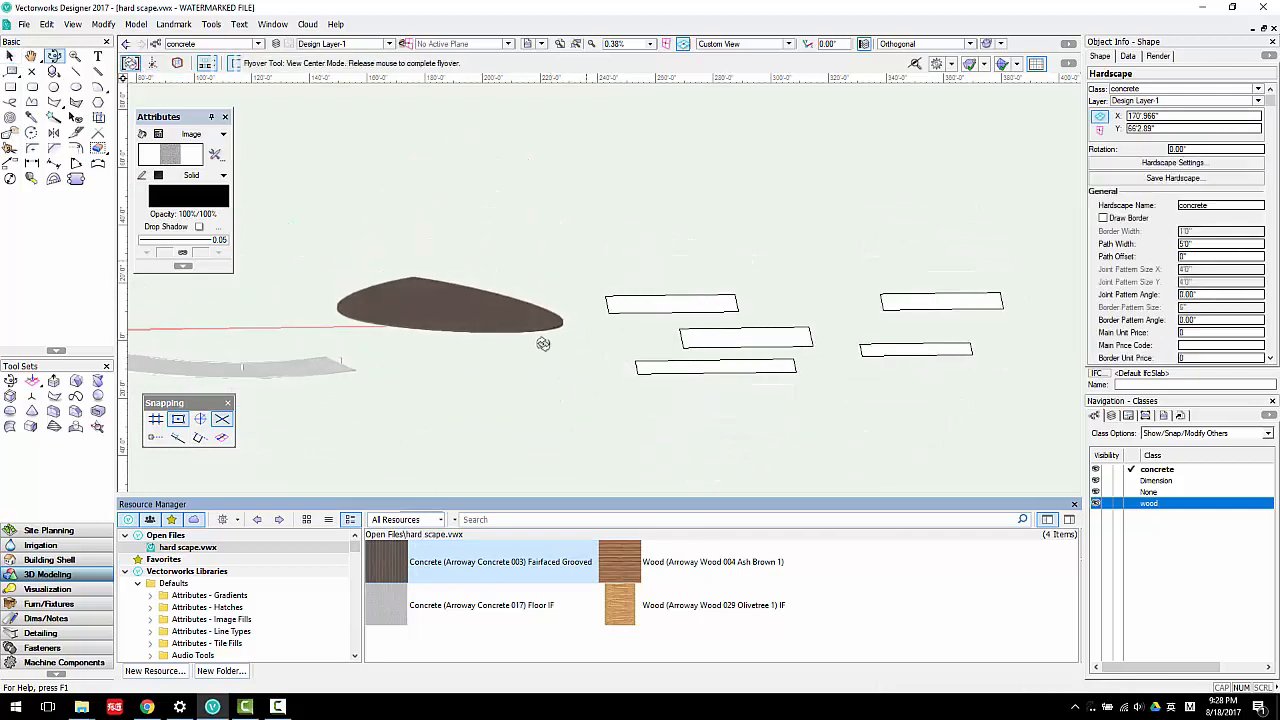
{"action": "scroll", "coordinate": [565, 338], "scroll_direction": "up", "scroll_amount": 3}
{"action": "scroll", "coordinate": [549, 356], "scroll_direction": "down", "scroll_amount": 5}
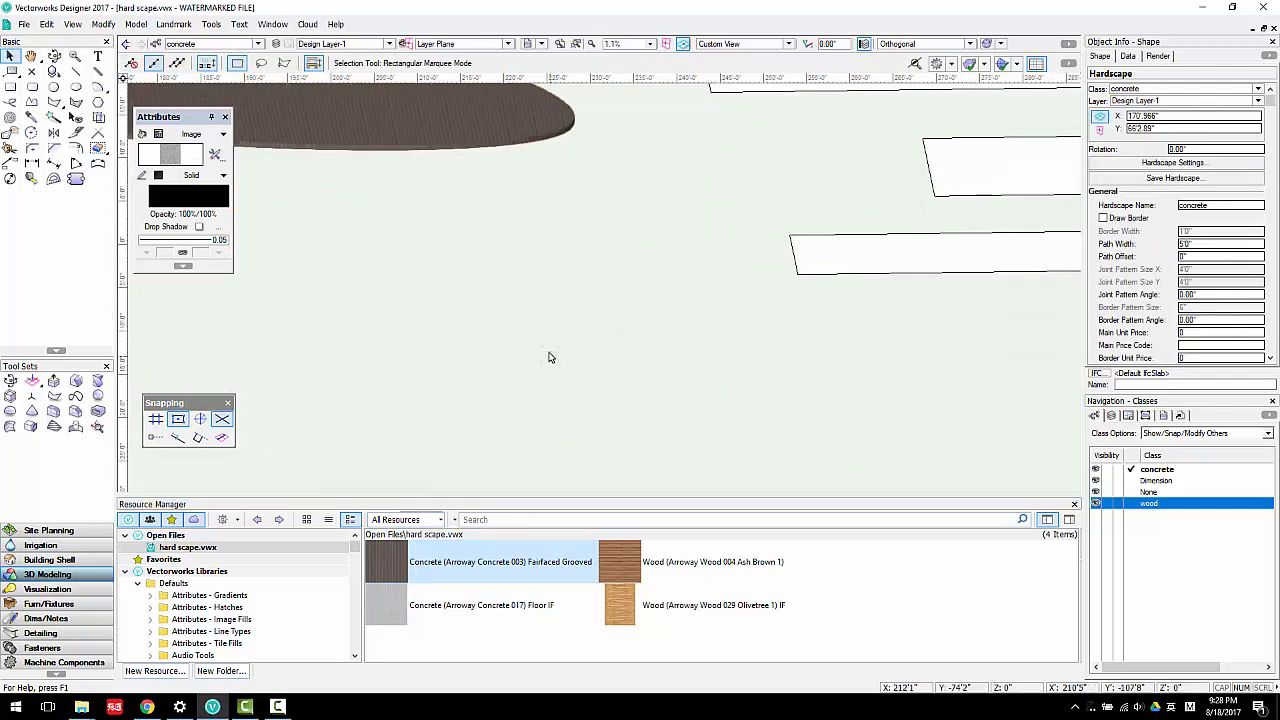
{"action": "scroll", "coordinate": [600, 318], "scroll_direction": "up", "scroll_amount": 2}
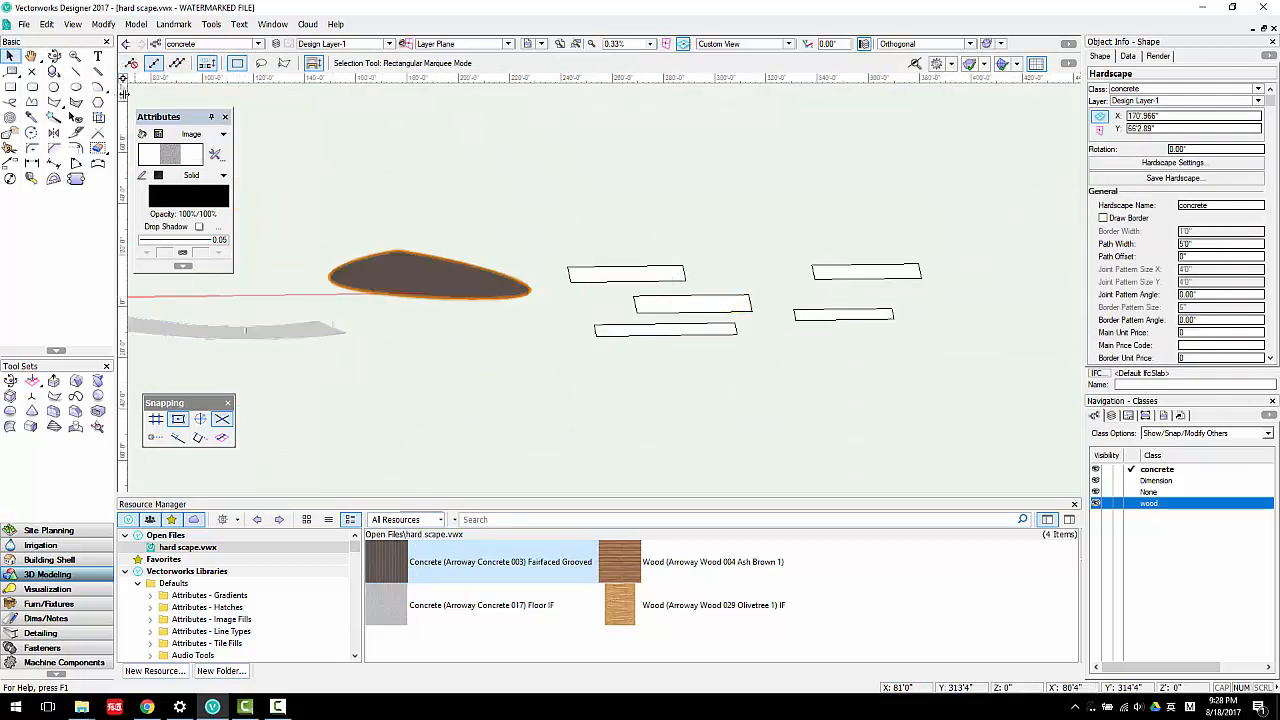
Return to Top/Plan view and create Hardscape objects from the two upper rectangles, as 8" slabs with the concrete main texture.
{"action": "left_click", "coordinate": [758, 44]}
{"action": "left_click", "coordinate": [750, 55]}
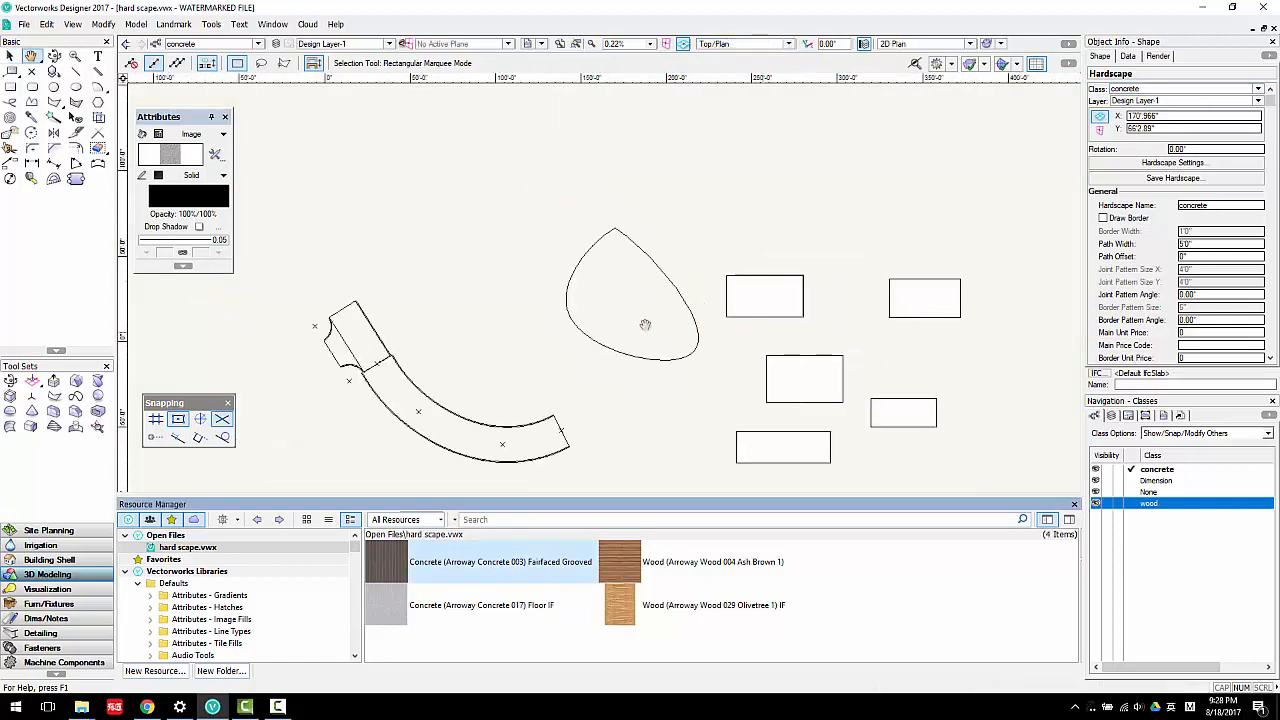
{"action": "middle_click_drag", "start_coordinate": [645, 325], "coordinate": [406, 310]}
{"action": "scroll", "coordinate": [563, 291], "scroll_direction": "up", "scroll_amount": 1}
{"action": "left_click", "coordinate": [522, 282]}
{"action": "left_click", "coordinate": [749, 283], "text": "shift"}
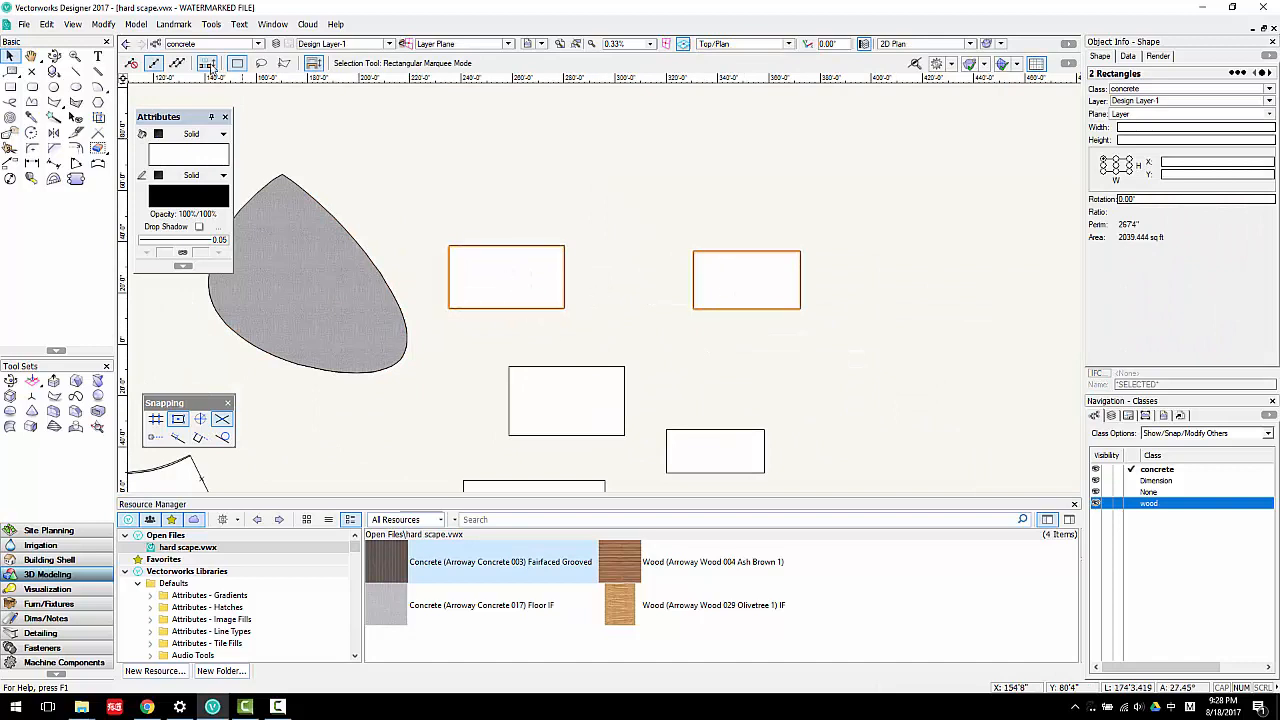
{"action": "left_click", "coordinate": [174, 24]}
{"action": "left_click", "coordinate": [235, 158]}
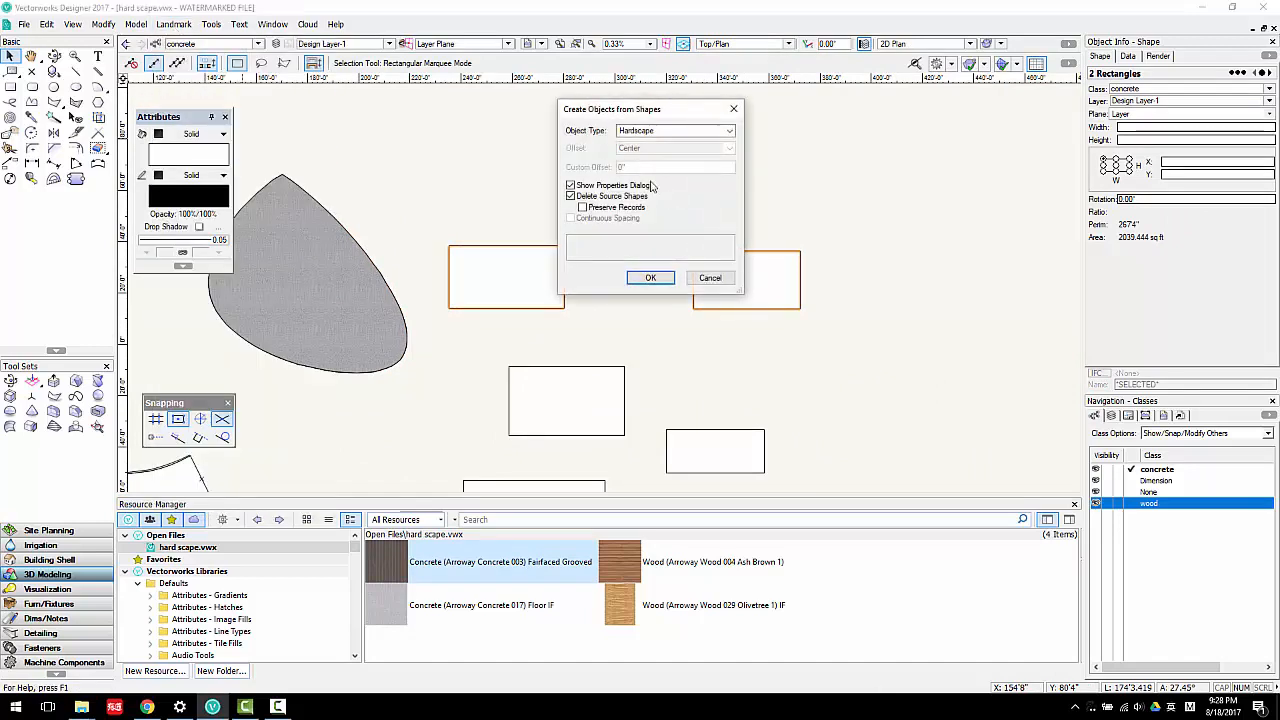
{"action": "left_click", "coordinate": [652, 278]}
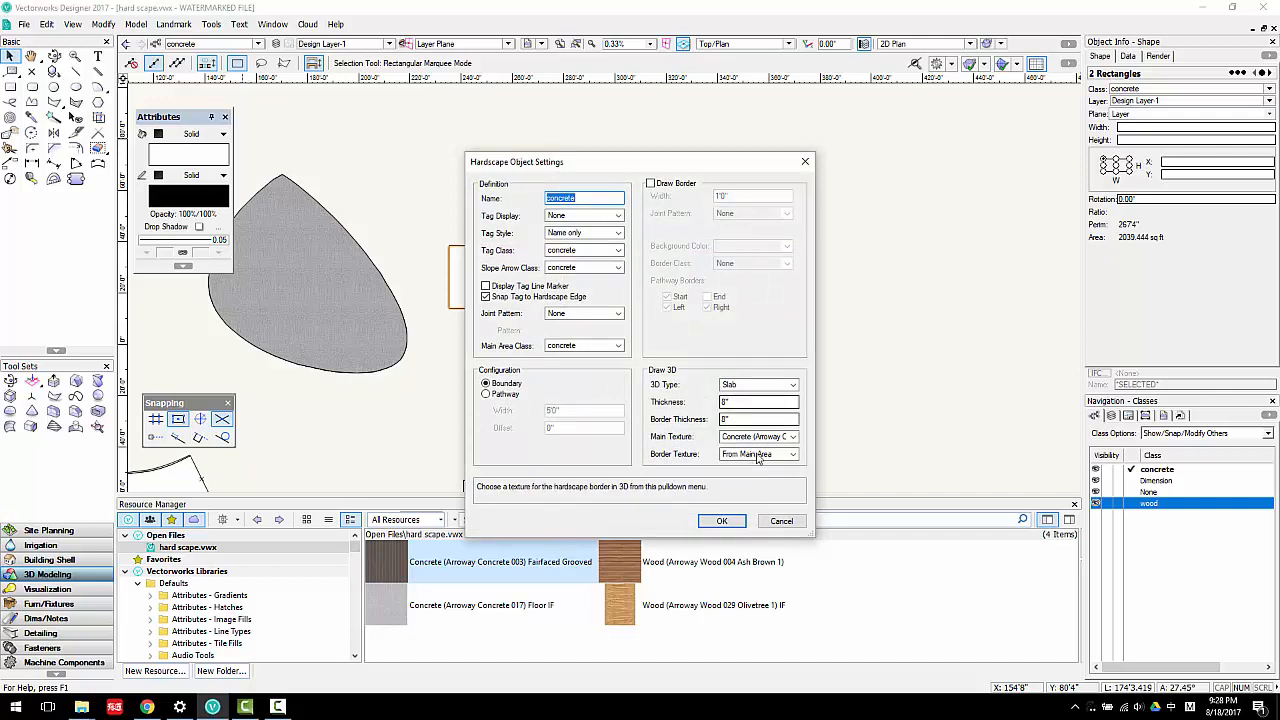
{"action": "left_click", "coordinate": [721, 520]}
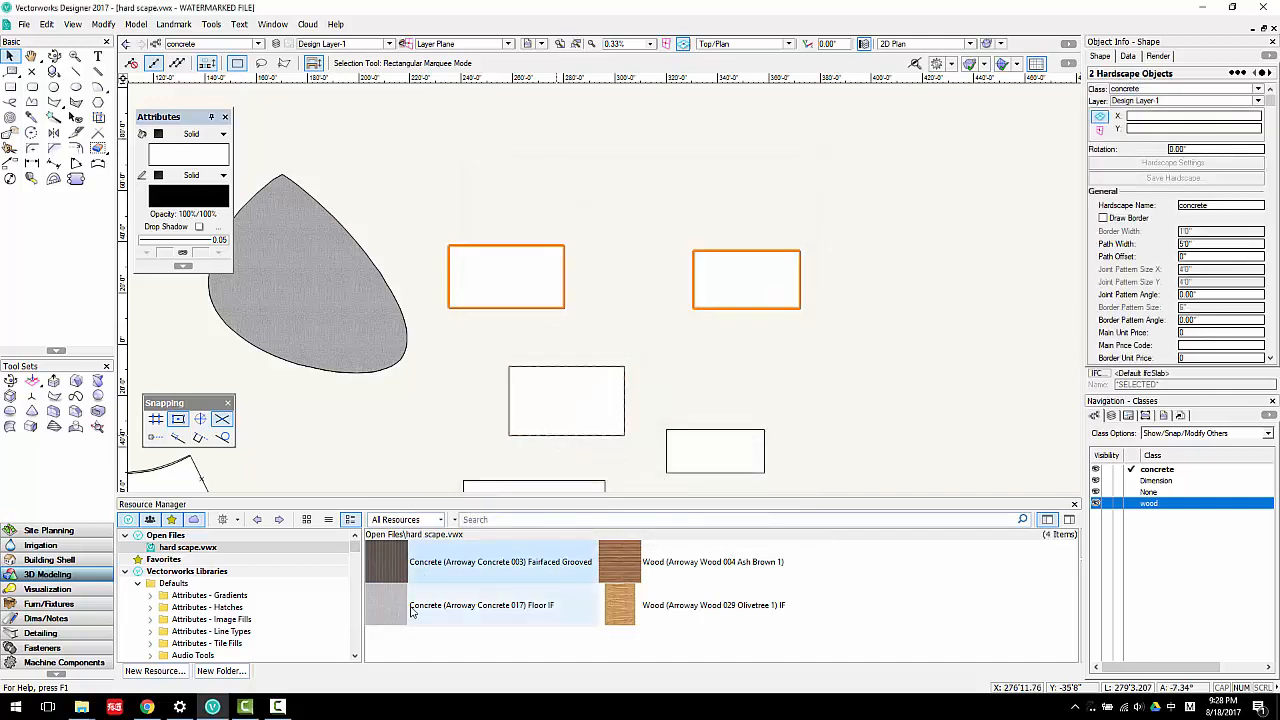
Apply the Concrete (Arroway Concrete 017) Floor IF image fill to the two upper rectangular hardscapes in Top/Plan view.
{"action": "left_click", "coordinate": [489, 645]}
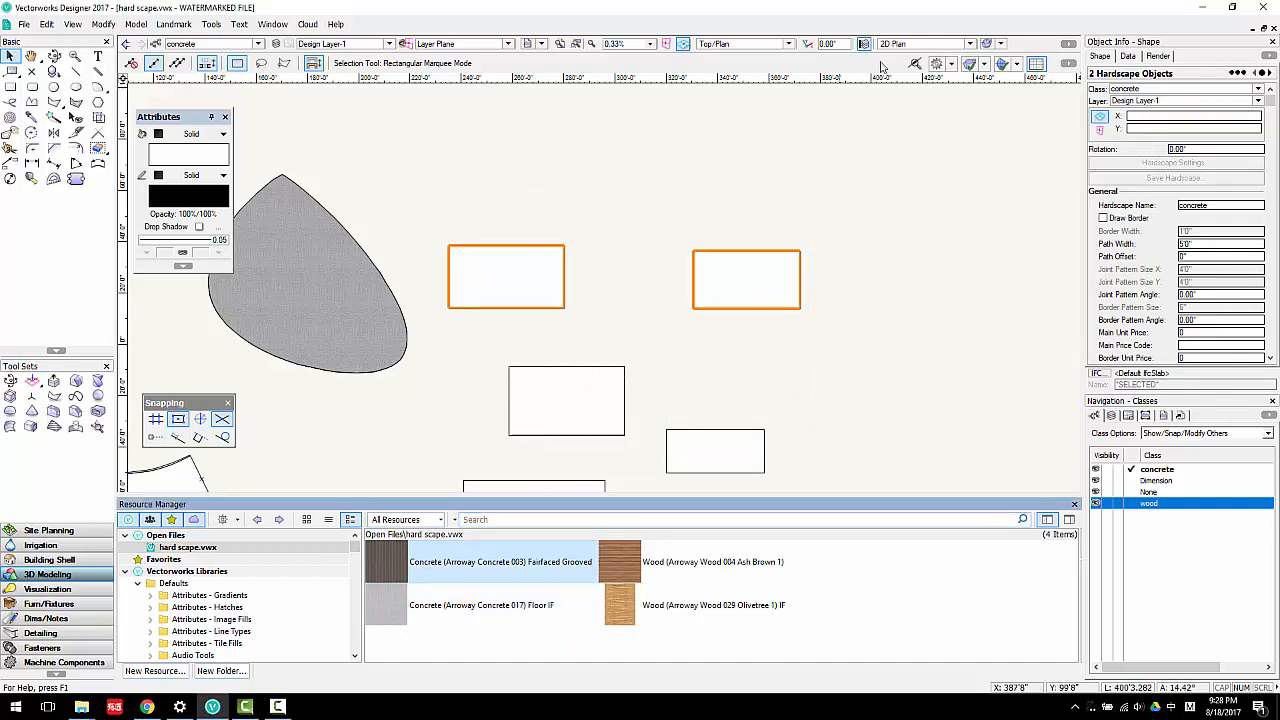
{"action": "left_click", "coordinate": [906, 45]}
{"action": "left_click", "coordinate": [789, 44]}
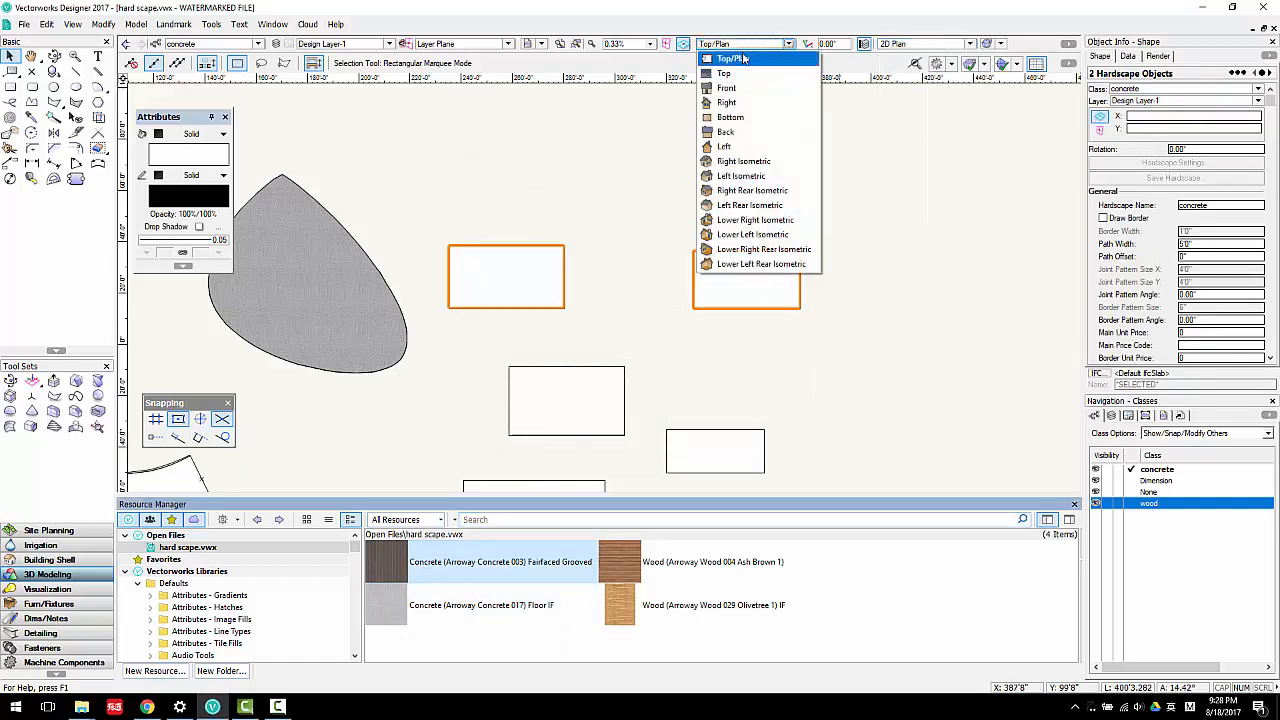
{"action": "left_click", "coordinate": [745, 55]}
{"action": "left_click_drag", "start_coordinate": [413, 606], "coordinate": [430, 268]}
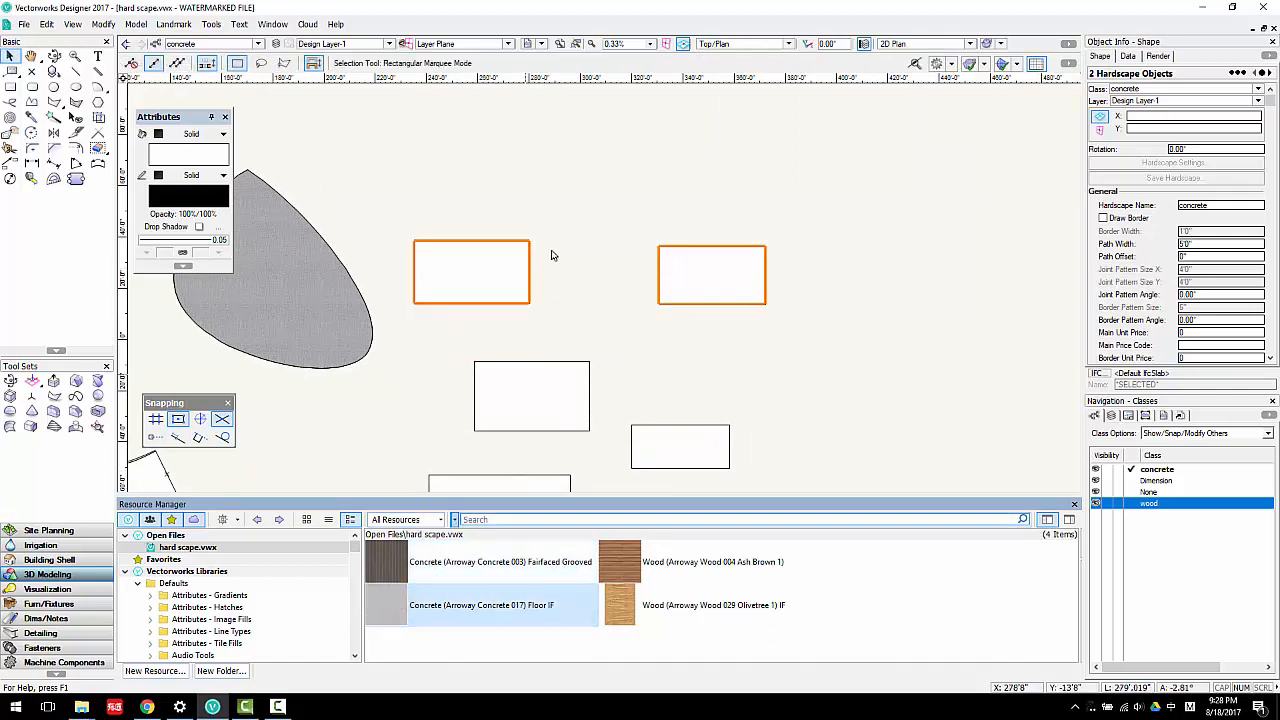
{"action": "double_click", "coordinate": [421, 613]}
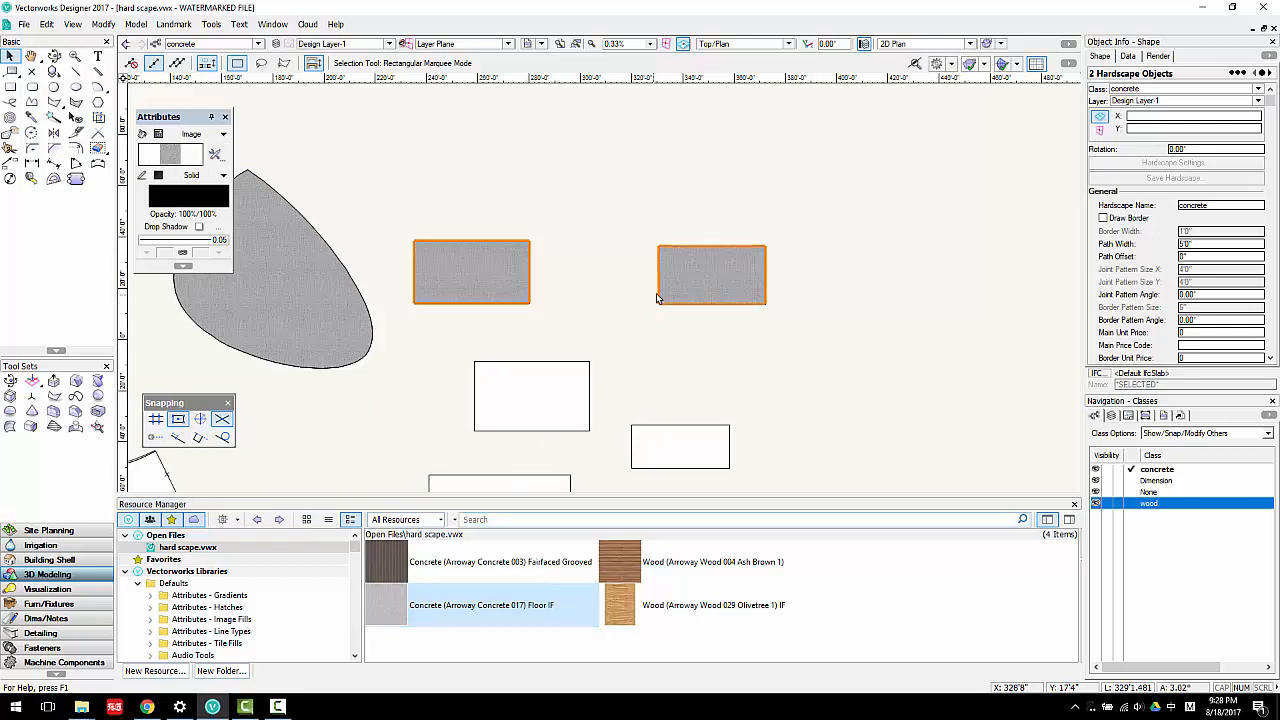
Examine the two rectangular concrete hardscapes and their texture in a 3D view.
{"action": "middle_click_drag", "start_coordinate": [608, 398], "coordinate": [609, 209], "text": "ctrl"}
{"action": "mouse_move", "coordinate": [605, 298]}
{"action": "middle_mouse_down"}
{"action": "mouse_move", "coordinate": [603, 334]}
{"action": "mouse_move", "coordinate": [624, 308]}
{"action": "middle_mouse_up"}
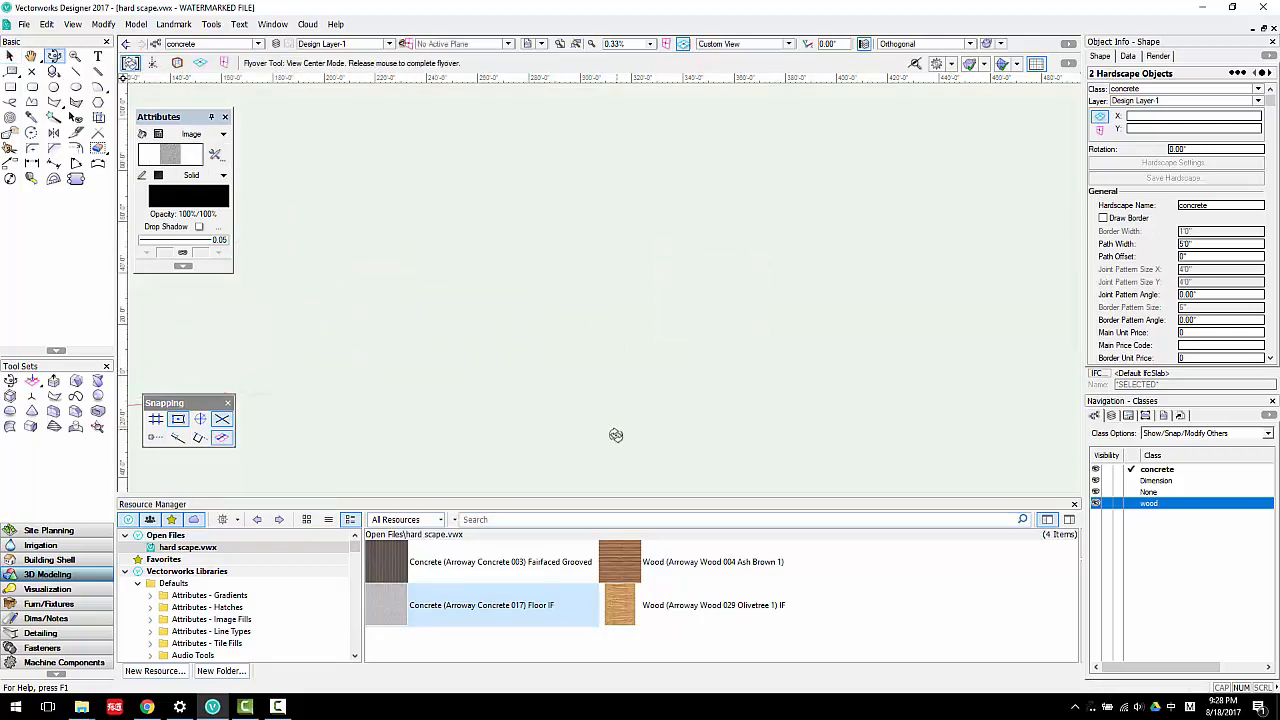
{"action": "middle_click_drag", "start_coordinate": [600, 513], "coordinate": [620, 385], "text": "ctrl"}
{"action": "scroll", "coordinate": [630, 376], "scroll_direction": "down", "scroll_amount": 8}
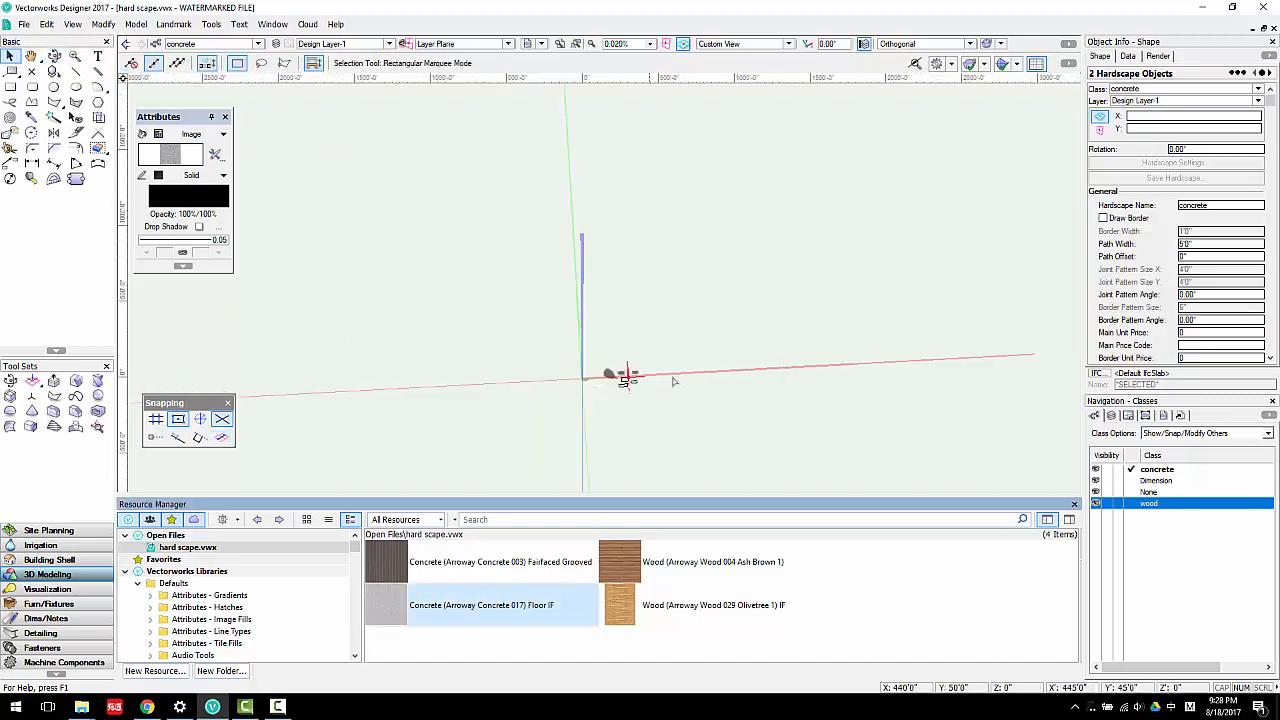
{"action": "scroll", "coordinate": [655, 382], "scroll_direction": "up", "scroll_amount": 2}
{"action": "scroll", "coordinate": [600, 370], "scroll_direction": "up", "scroll_amount": 6}
{"action": "middle_click_drag", "start_coordinate": [566, 349], "coordinate": [642, 283]}
Return to Top/Plan view and start creating Hardscape objects from the three lower rectangles, deleting the source shapes.
{"action": "left_click", "coordinate": [745, 43]}
{"action": "left_click", "coordinate": [728, 69]}
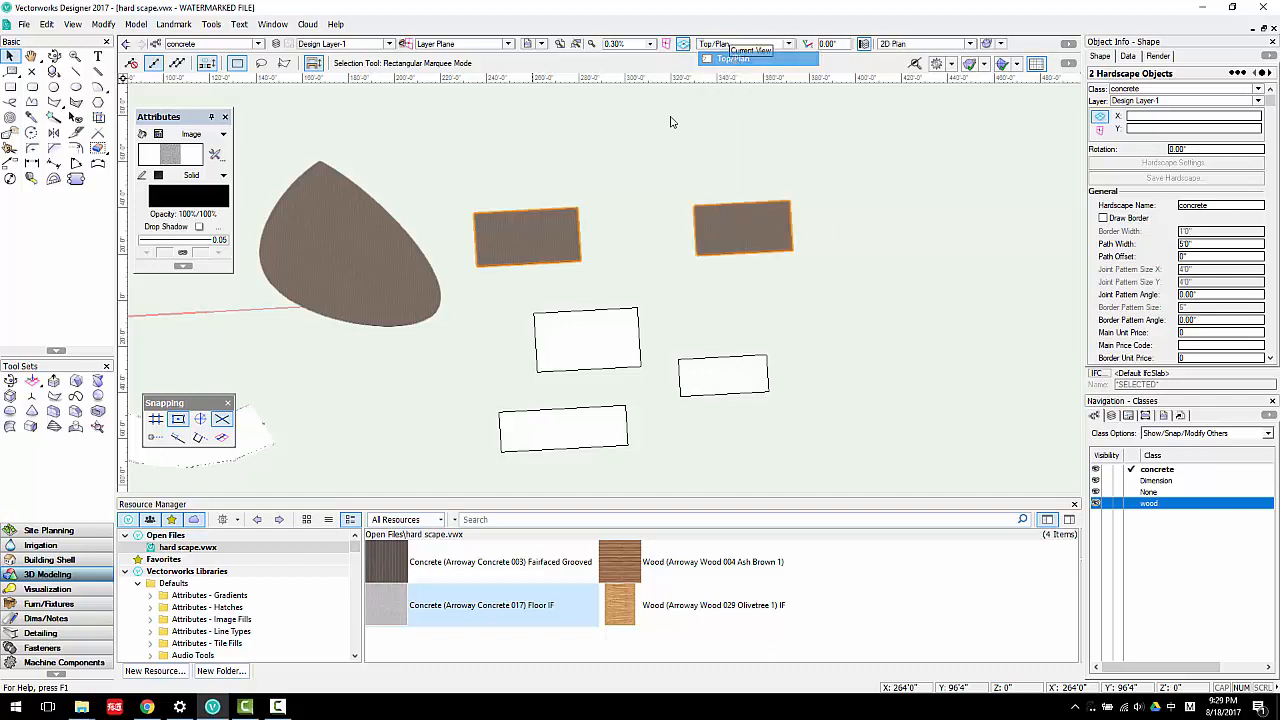
{"action": "middle_click_drag", "start_coordinate": [647, 384], "coordinate": [643, 247]}
{"action": "left_click", "coordinate": [541, 253]}
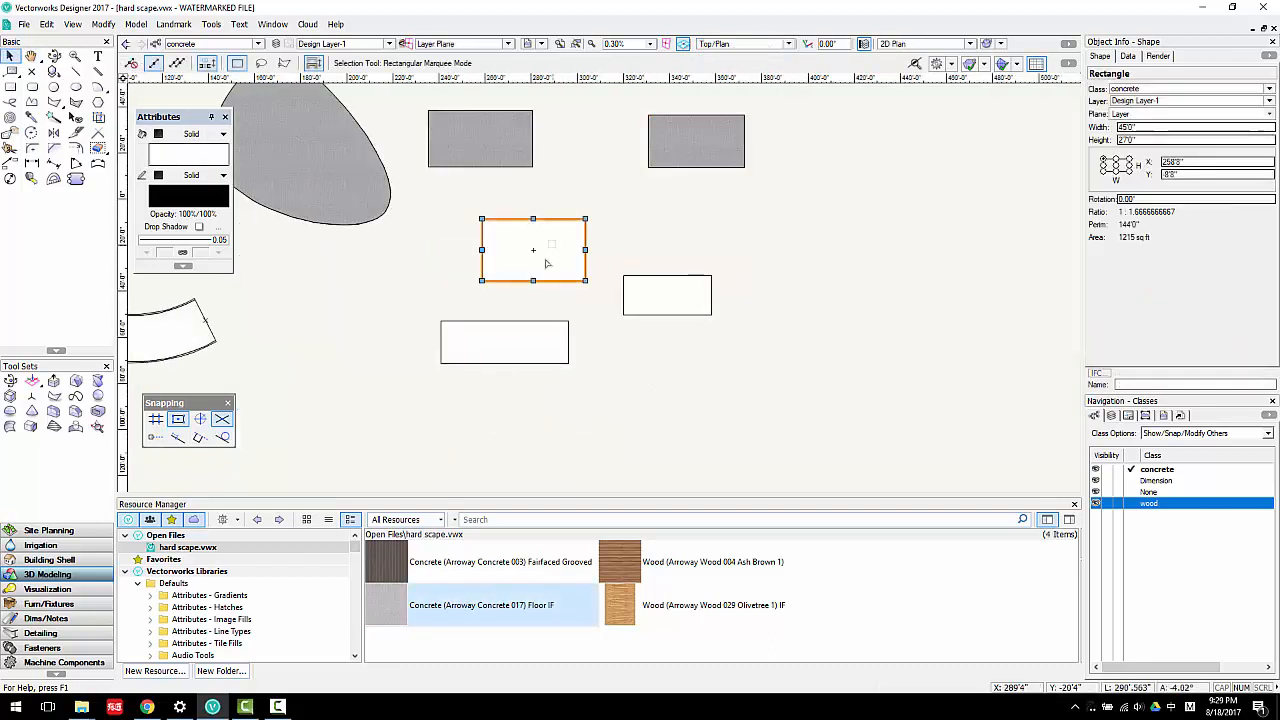
{"action": "left_click", "coordinate": [518, 356], "text": "shift"}
{"action": "left_click", "coordinate": [664, 298], "text": "shift"}
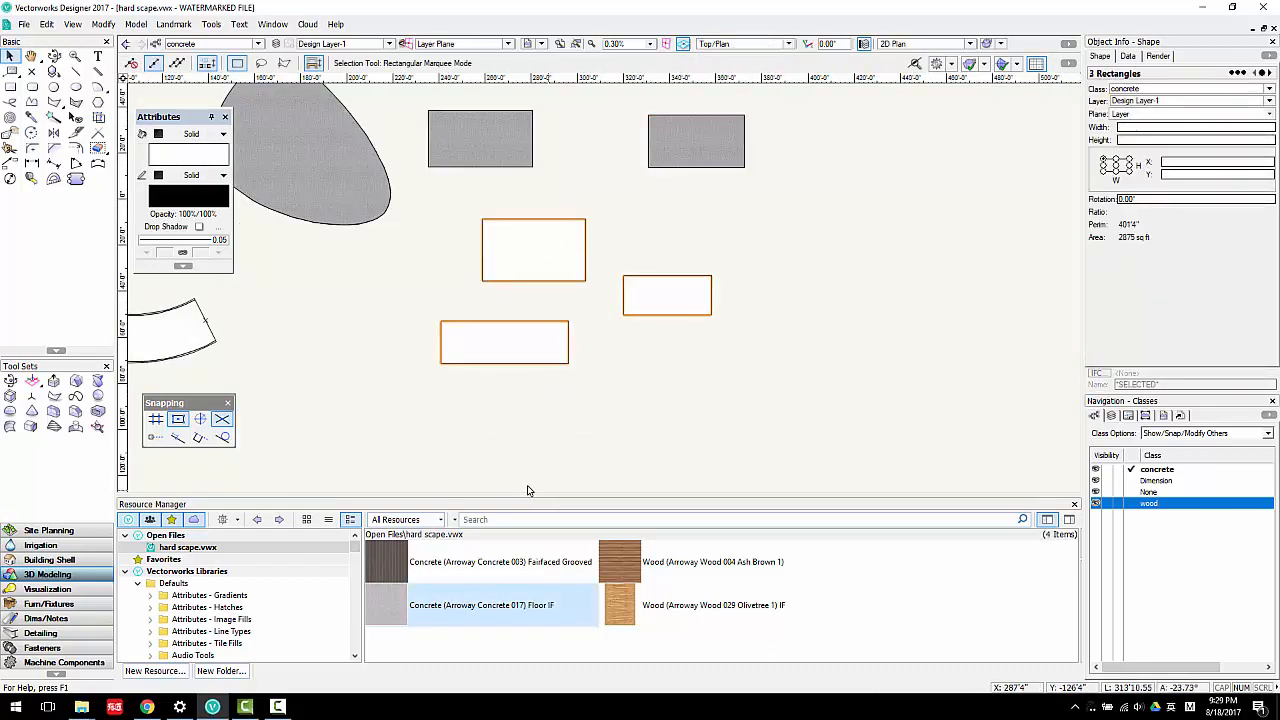
{"action": "left_click", "coordinate": [173, 24]}
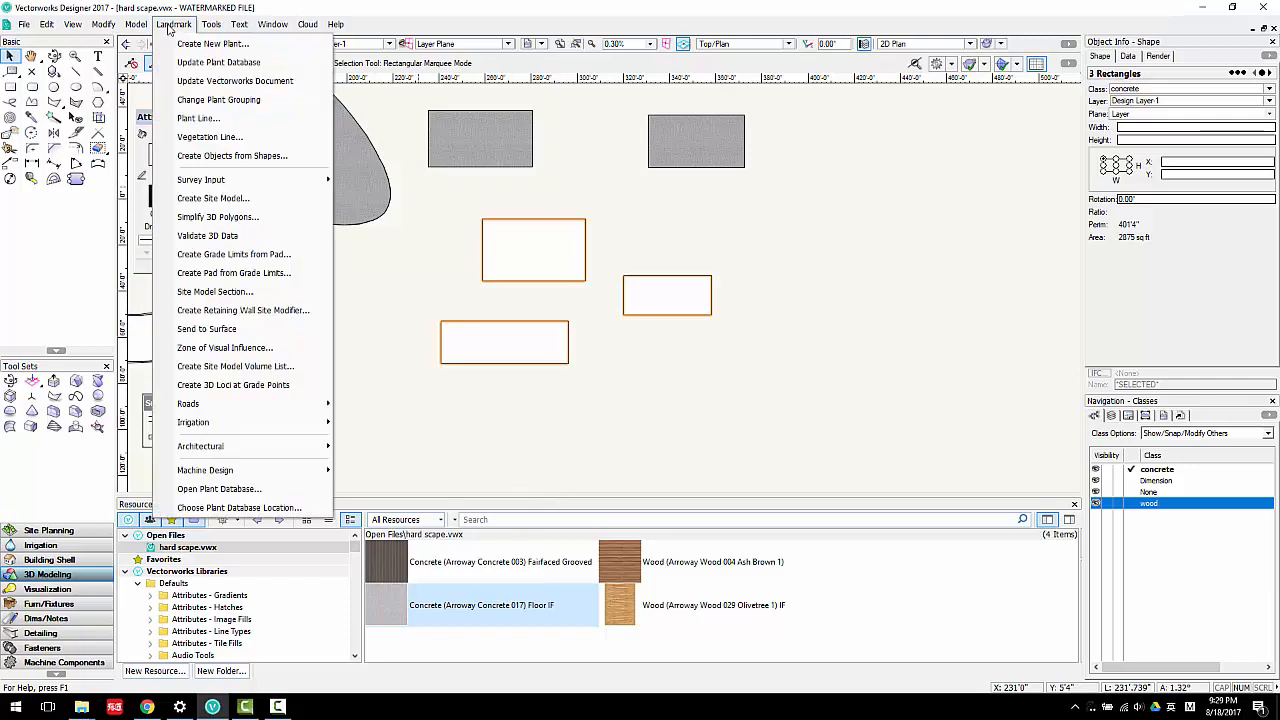
{"action": "left_click", "coordinate": [232, 157]}
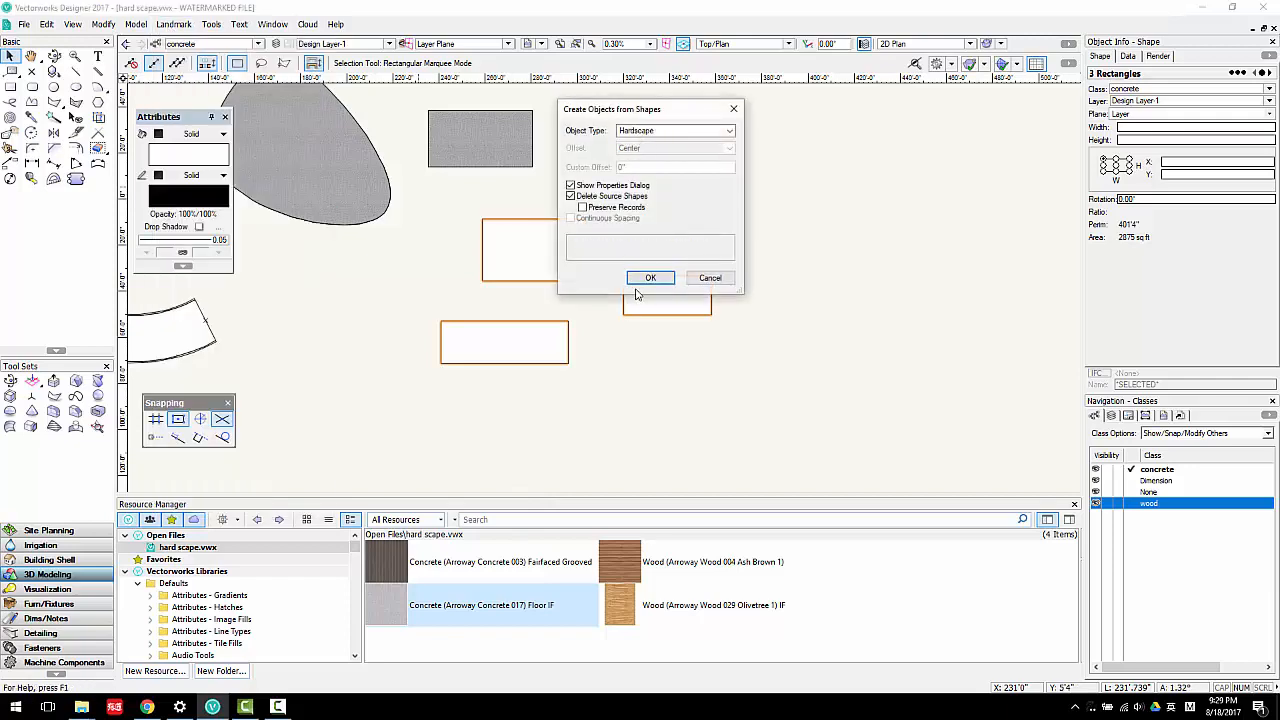
{"action": "left_click", "coordinate": [648, 279]}
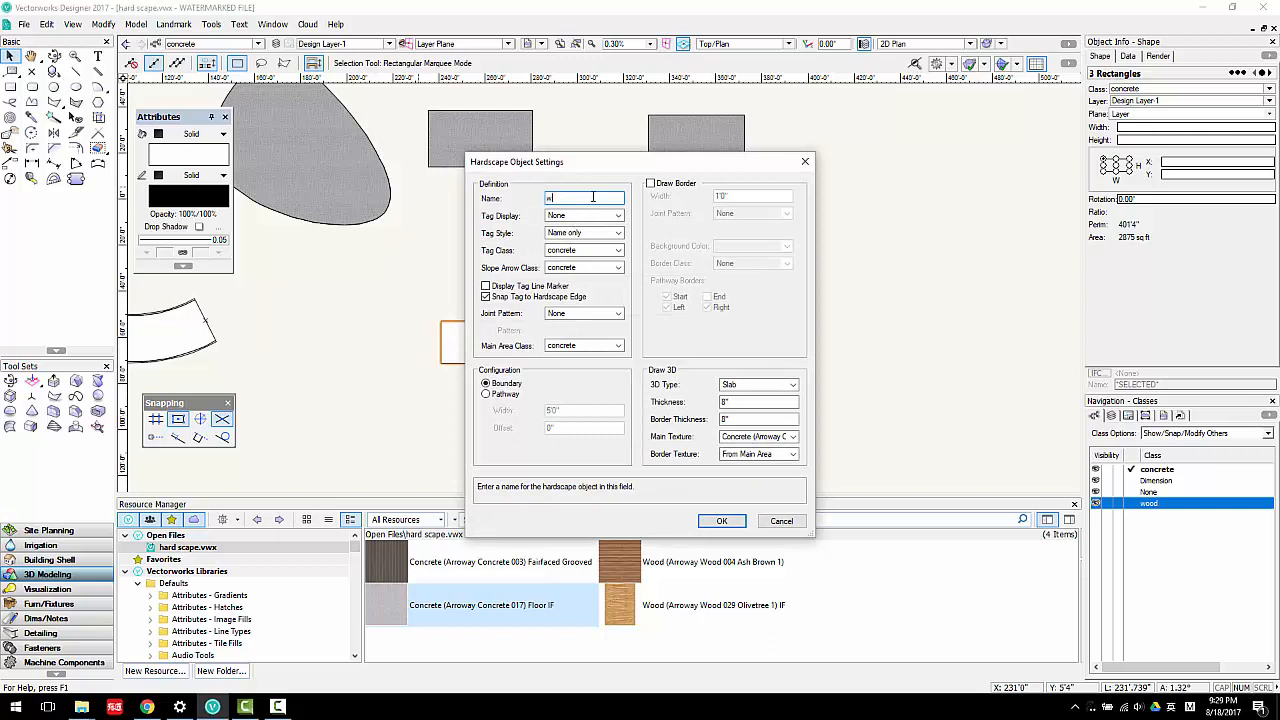
Name the new hardscapes wood, set their tag, slope arrow and main area classes to wood, and create them as 8" slabs.
{"action": "left_click", "coordinate": [584, 250]}
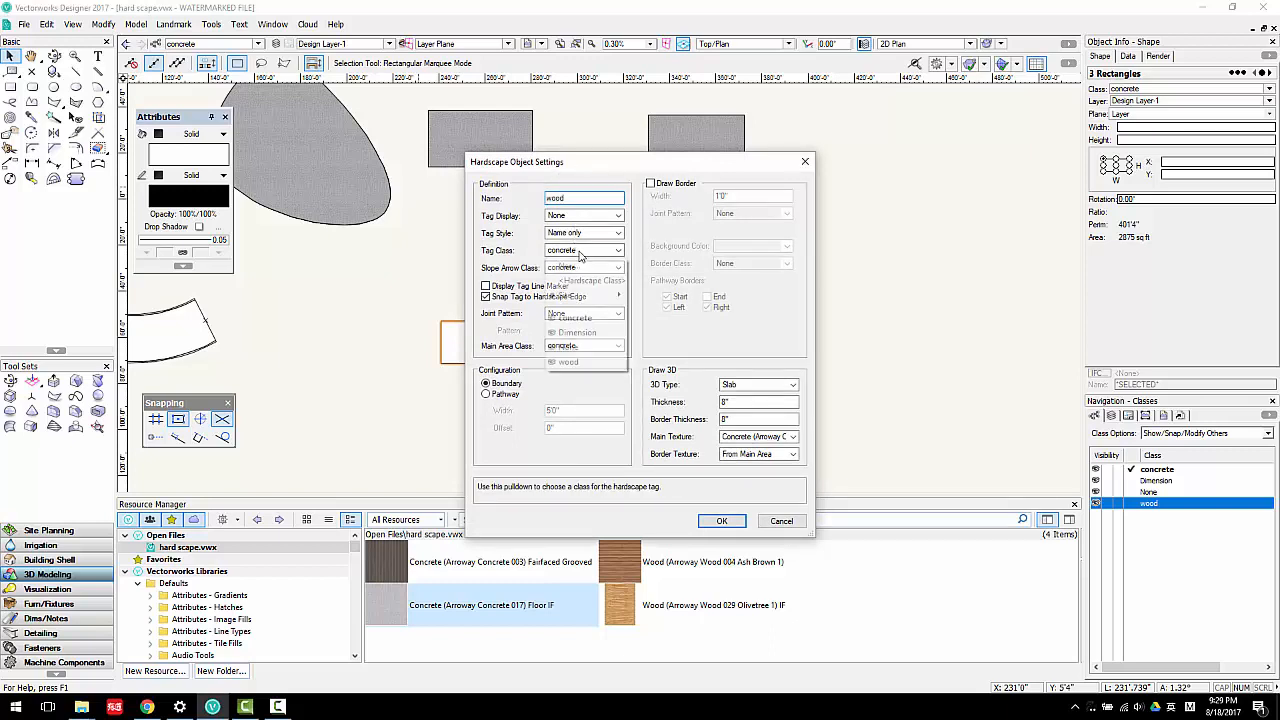
{"action": "left_click", "coordinate": [590, 362]}
{"action": "left_click", "coordinate": [602, 268]}
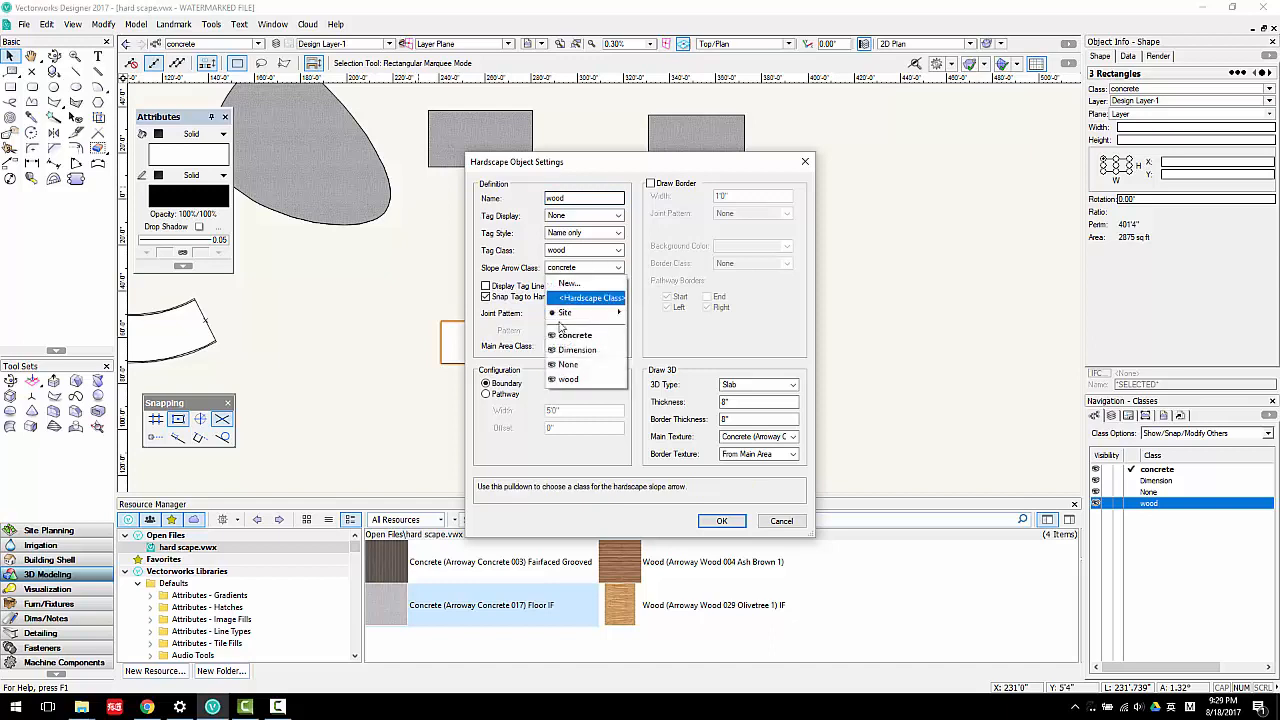
{"action": "left_click", "coordinate": [584, 380]}
{"action": "left_click", "coordinate": [598, 346]}
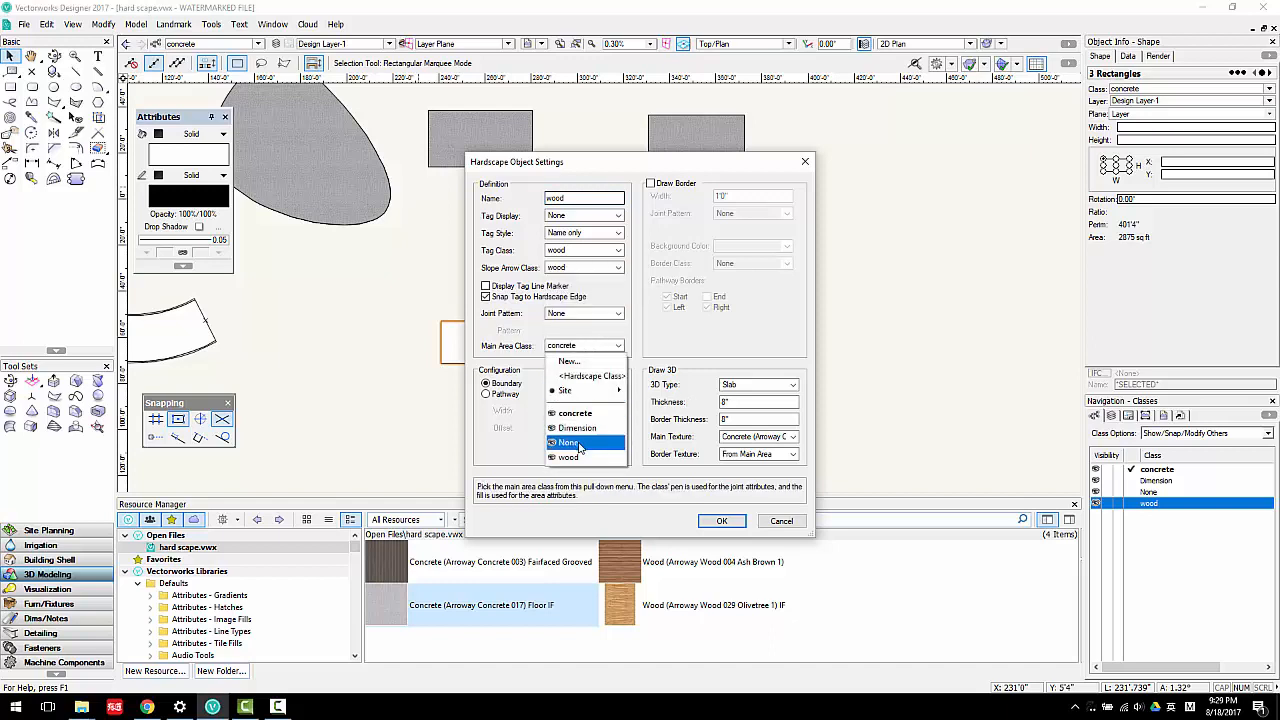
{"action": "left_click", "coordinate": [585, 456]}
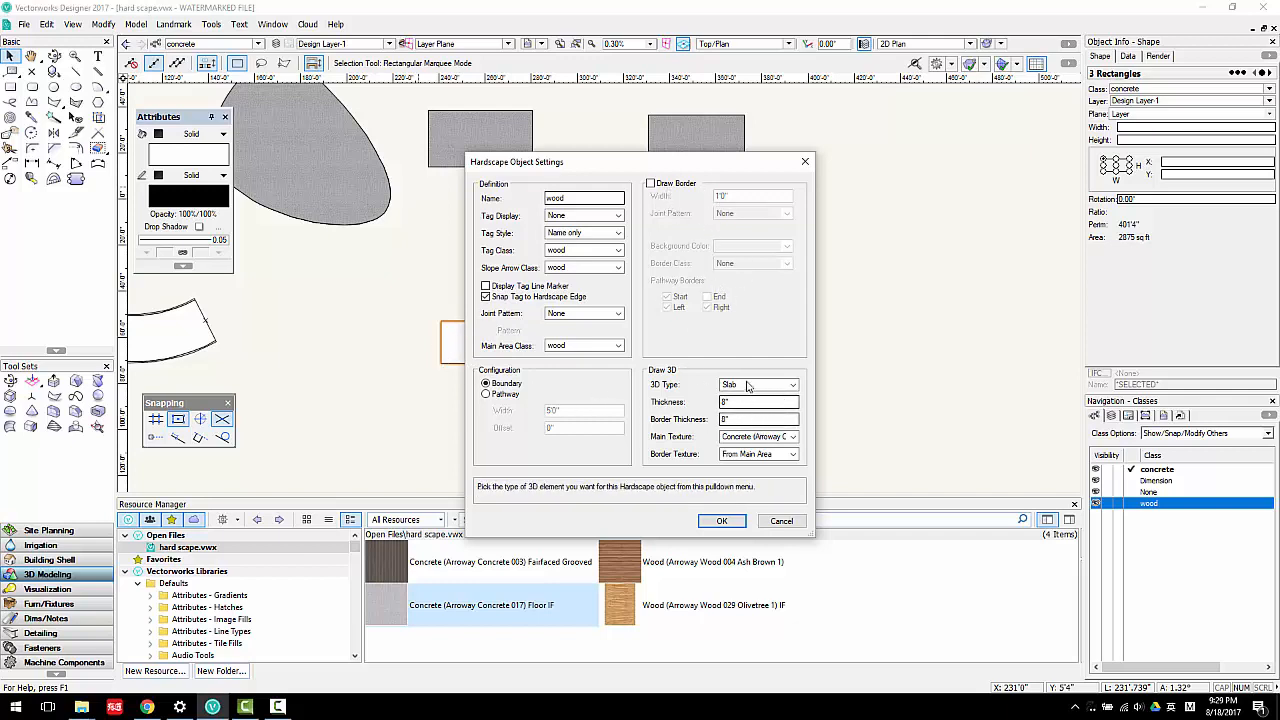
{"action": "left_click", "coordinate": [721, 522]}
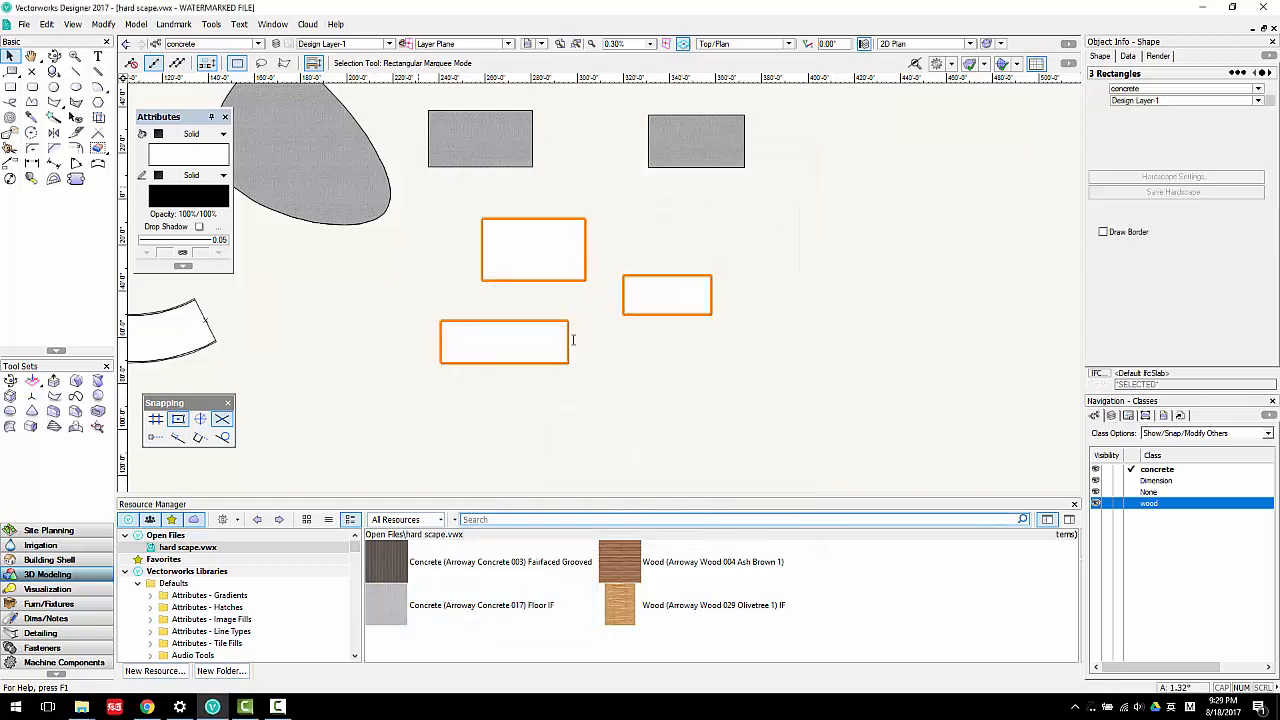
Give the three wood hardscapes the Wood (Arroway Wood 029 Olivetree 1) IF fill in plan and the Wood (Arroway Wood 004 Ash Brown 1) texture in 3D.
{"action": "double_click", "coordinate": [708, 615]}
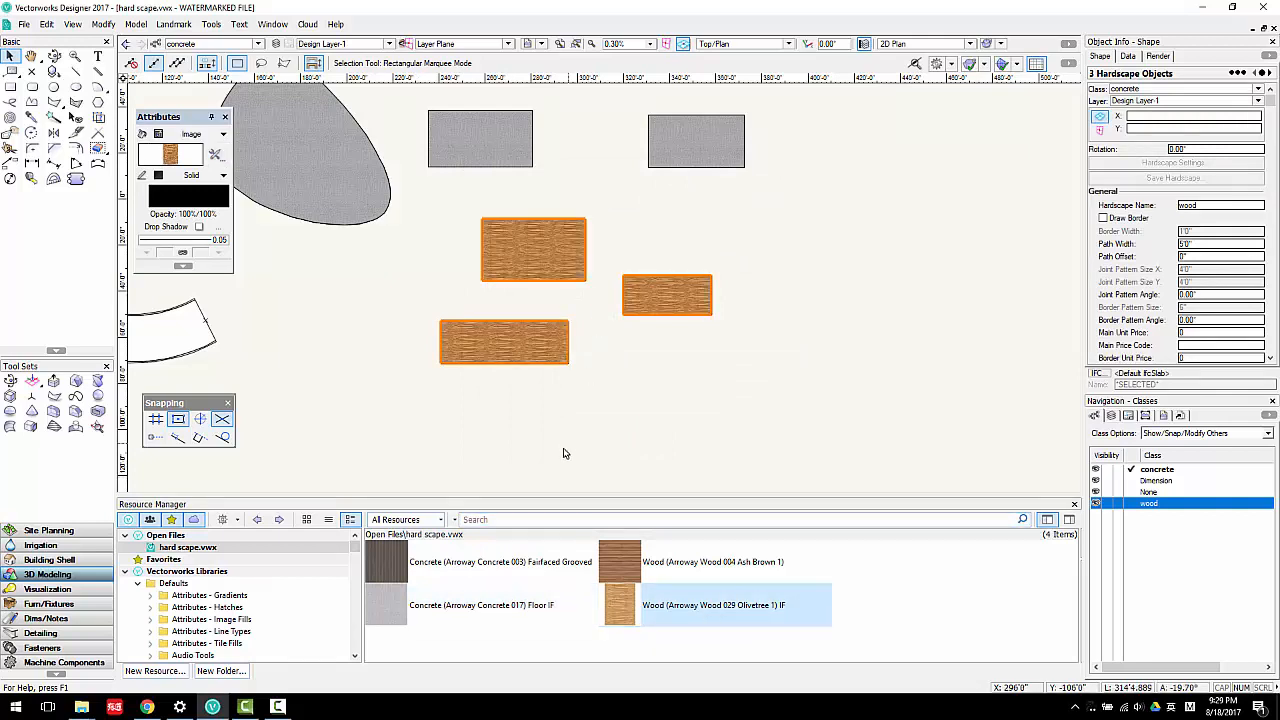
{"action": "middle_click_drag", "start_coordinate": [565, 453], "coordinate": [589, 289], "text": "ctrl"}
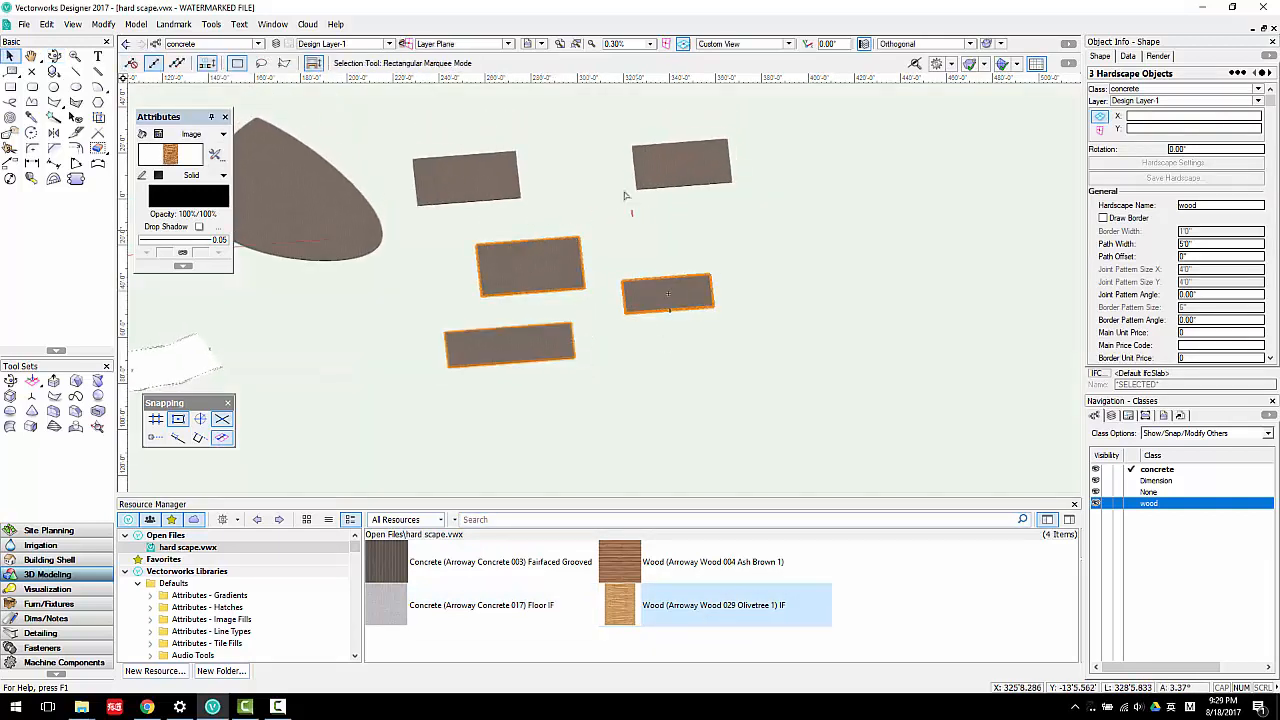
{"action": "double_click", "coordinate": [688, 563]}
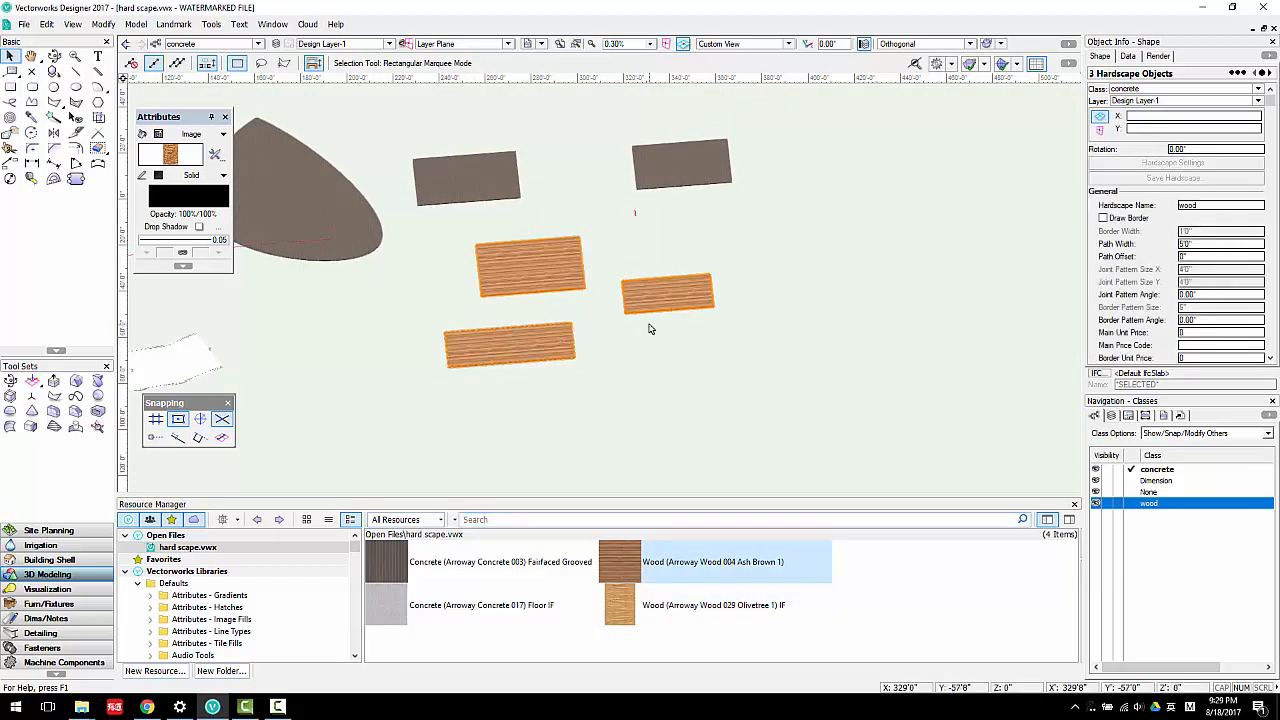
Examine the textured concrete and wood hardscape slabs in 3D from several angles and distances.
{"action": "scroll", "coordinate": [650, 328], "scroll_direction": "down", "scroll_amount": 2}
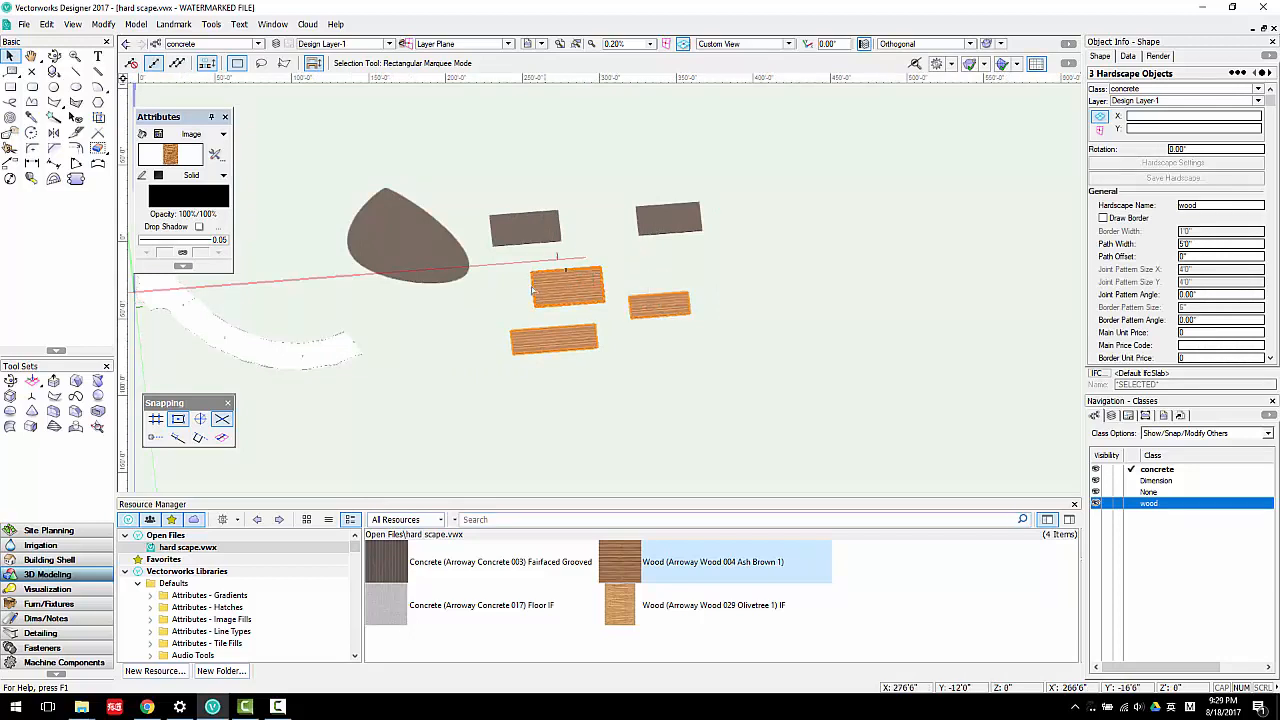
{"action": "mouse_move", "coordinate": [654, 293]}
{"action": "middle_mouse_down"}
{"action": "mouse_move", "coordinate": [590, 303]}
{"action": "mouse_move", "coordinate": [603, 291]}
{"action": "mouse_move", "coordinate": [450, 252]}
{"action": "middle_mouse_up"}
{"action": "scroll", "coordinate": [450, 252], "scroll_direction": "up", "scroll_amount": 2}
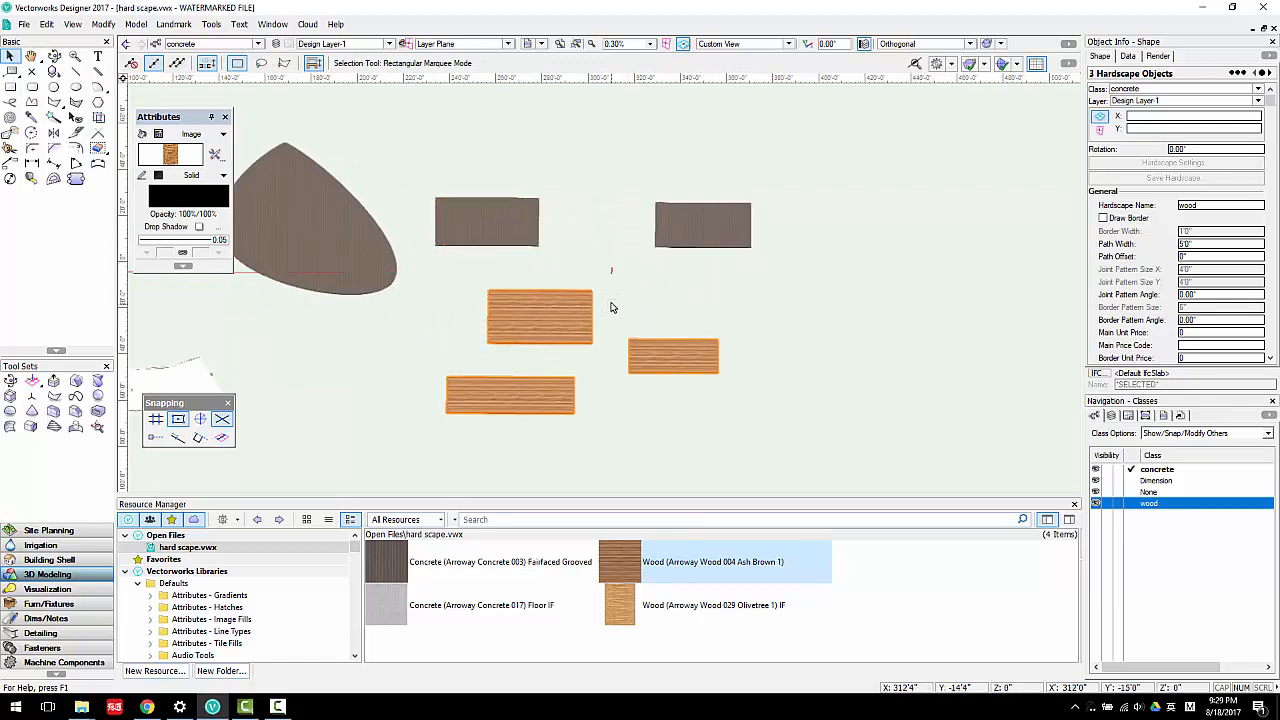
{"action": "middle_click_drag", "start_coordinate": [563, 354], "coordinate": [675, 242], "text": "shift"}
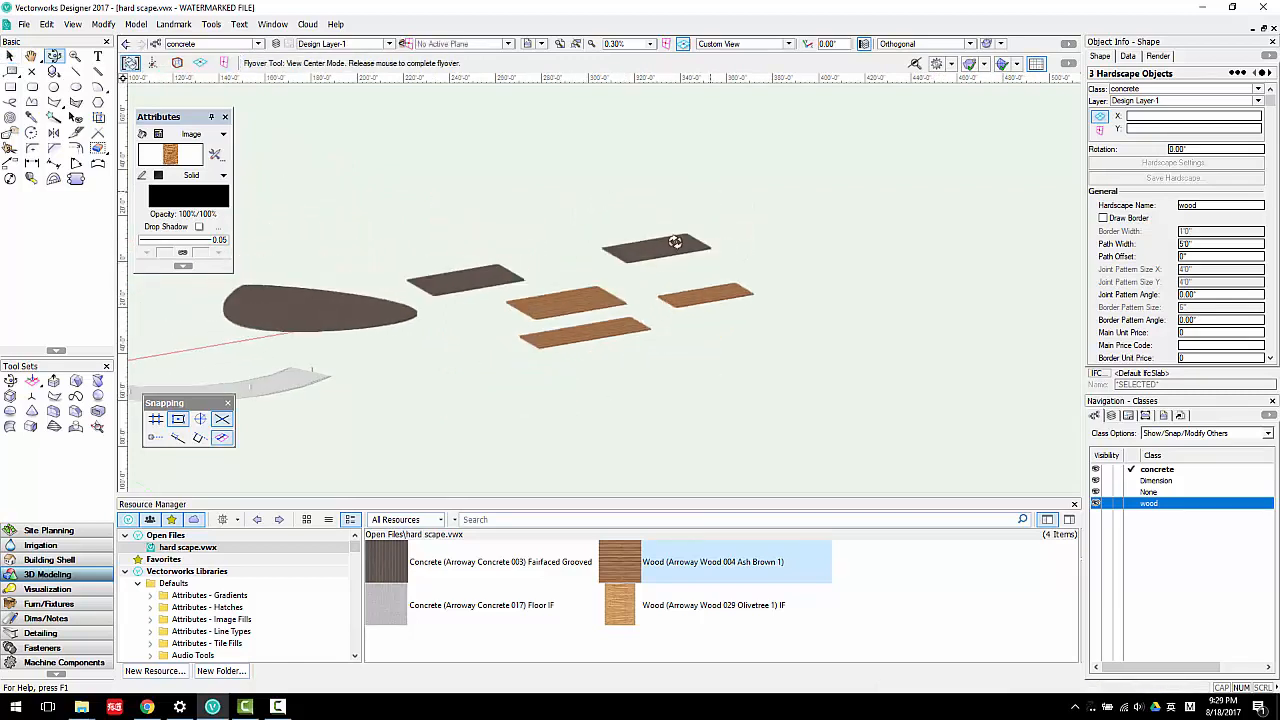
{"action": "scroll", "coordinate": [587, 315], "scroll_direction": "up", "scroll_amount": 2}
{"action": "scroll", "coordinate": [588, 308], "scroll_direction": "down", "scroll_amount": 1, "text": "ctrl"}
{"action": "scroll", "coordinate": [587, 308], "scroll_direction": "down", "scroll_amount": 3}
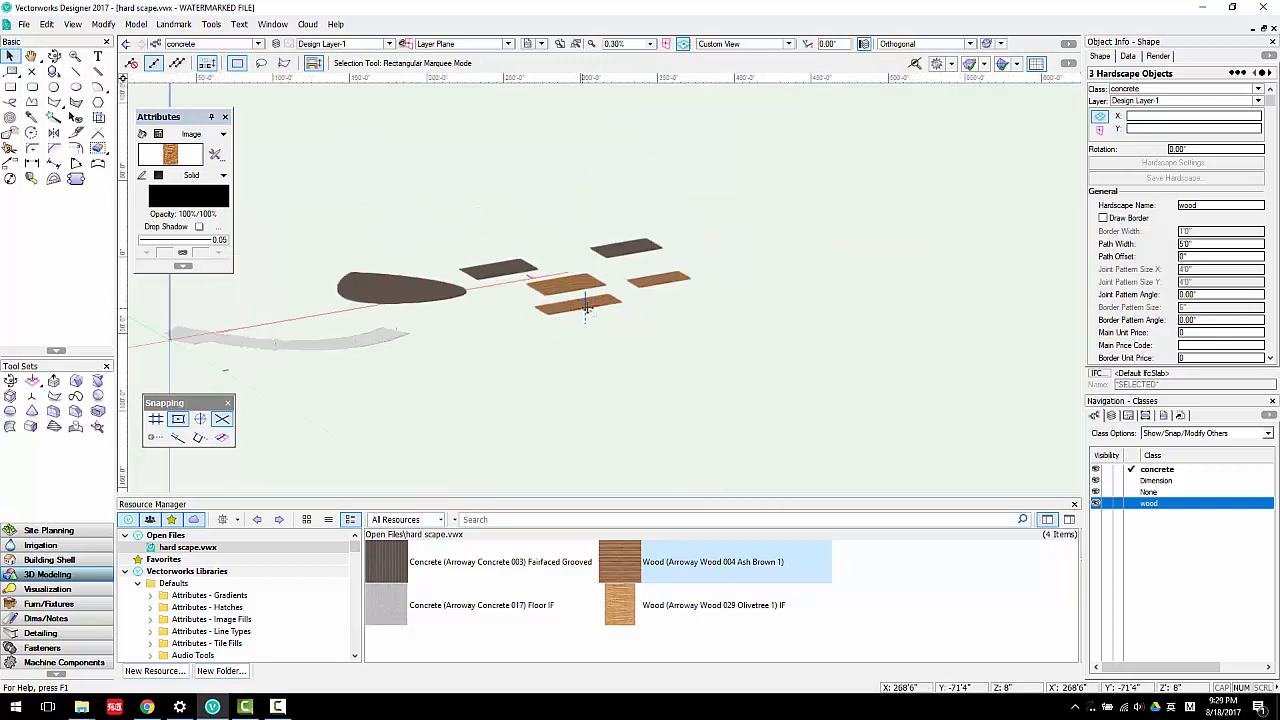
{"action": "middle_click_drag", "start_coordinate": [587, 307], "coordinate": [609, 261], "text": "shift"}
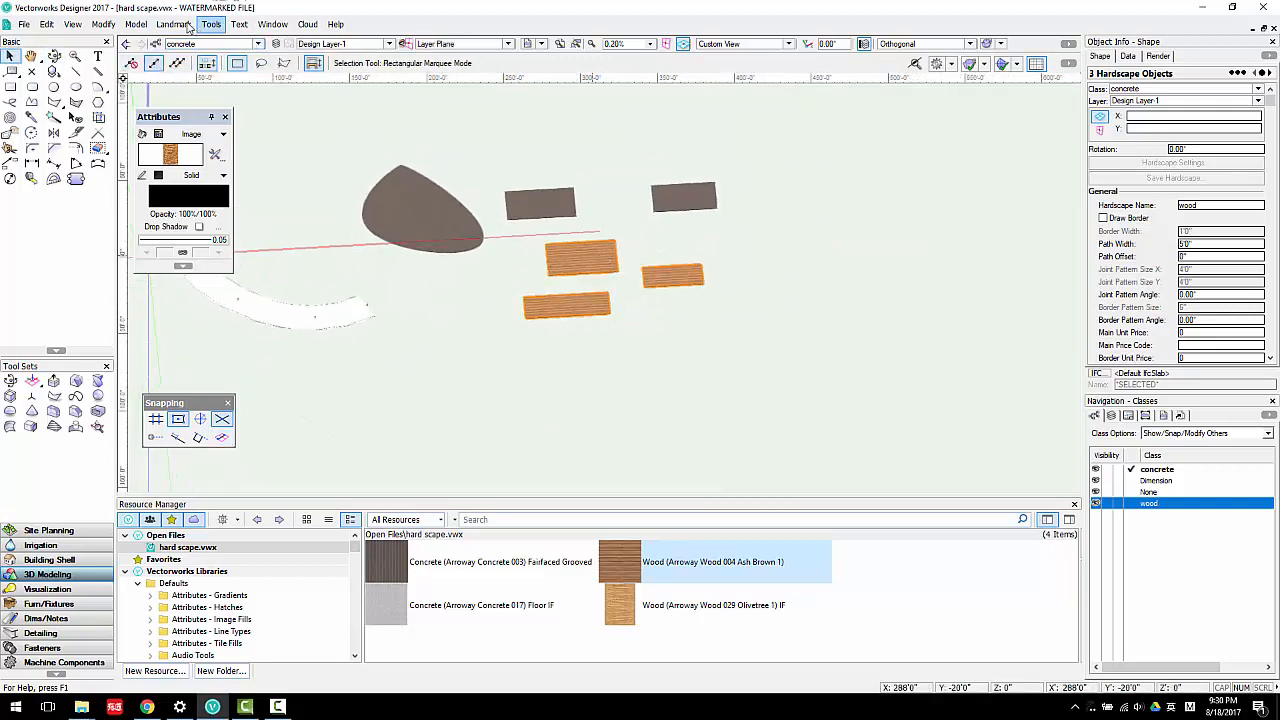
Start a new report that lists objects with the Hardscape record.
{"action": "left_click", "coordinate": [188, 26]}
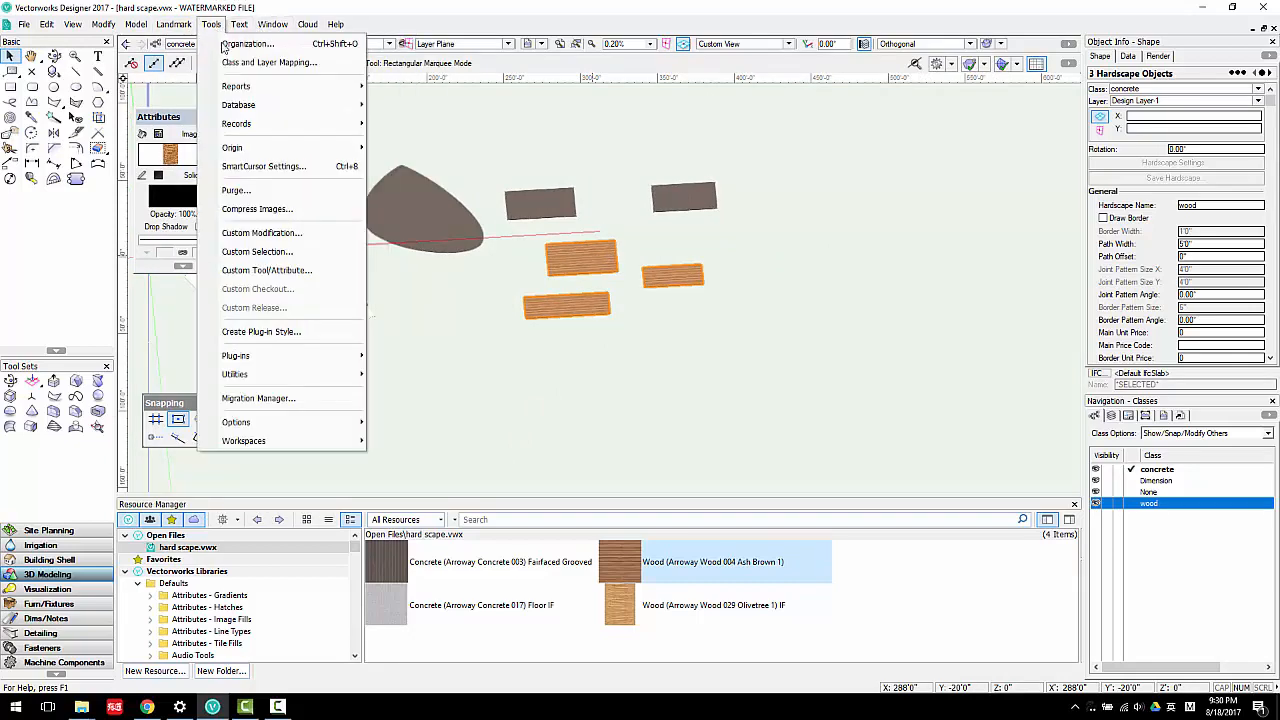
{"action": "mouse_move", "coordinate": [245, 90]}
{"action": "left_click", "coordinate": [410, 105]}
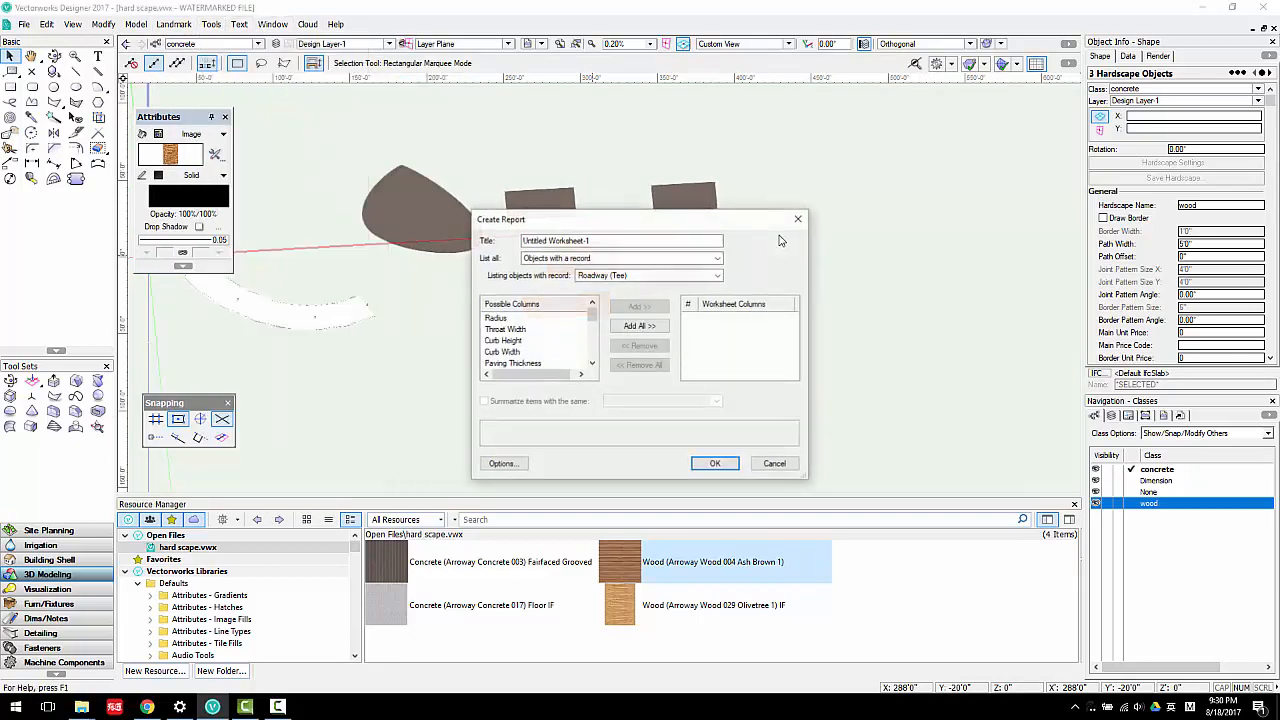
{"action": "left_click", "coordinate": [645, 275]}
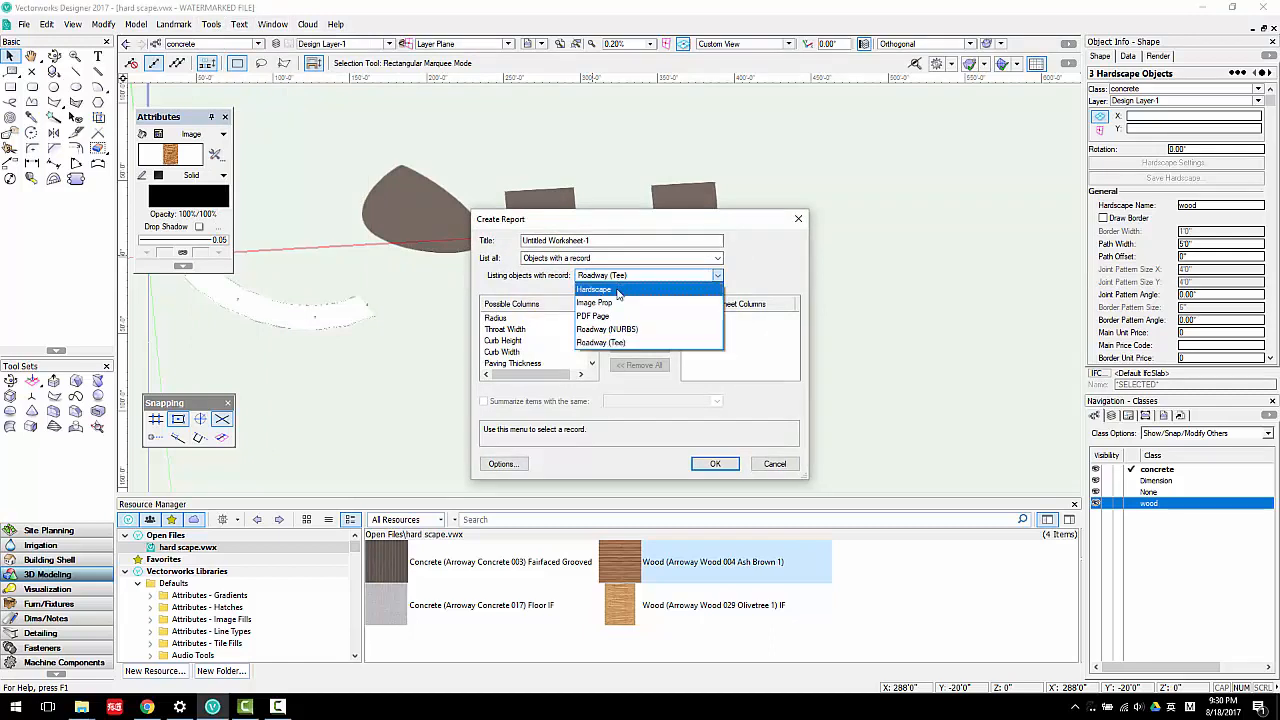
{"action": "left_click", "coordinate": [594, 289]}
Add the Hardscape Name, Thickness and Main Area fields as the report's columns.
{"action": "left_click", "coordinate": [512, 318]}
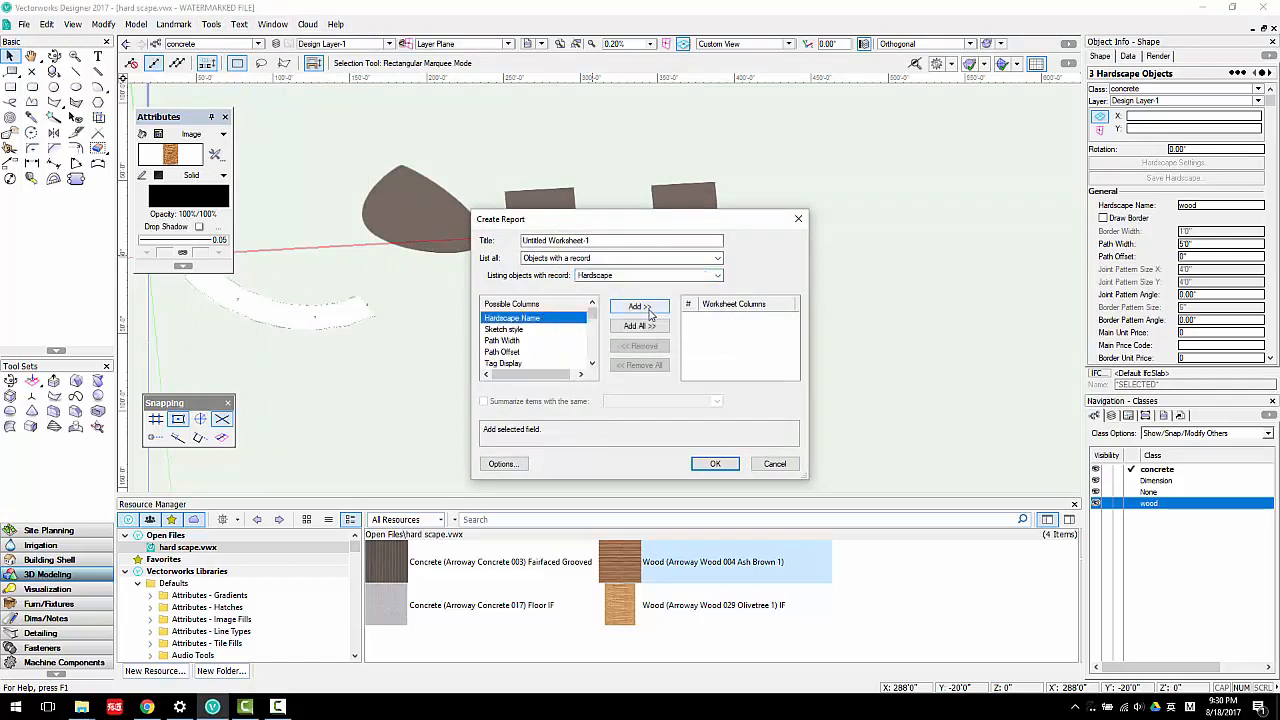
{"action": "left_click", "coordinate": [645, 308]}
{"action": "scroll", "coordinate": [522, 343], "scroll_direction": "down", "scroll_amount": 2}
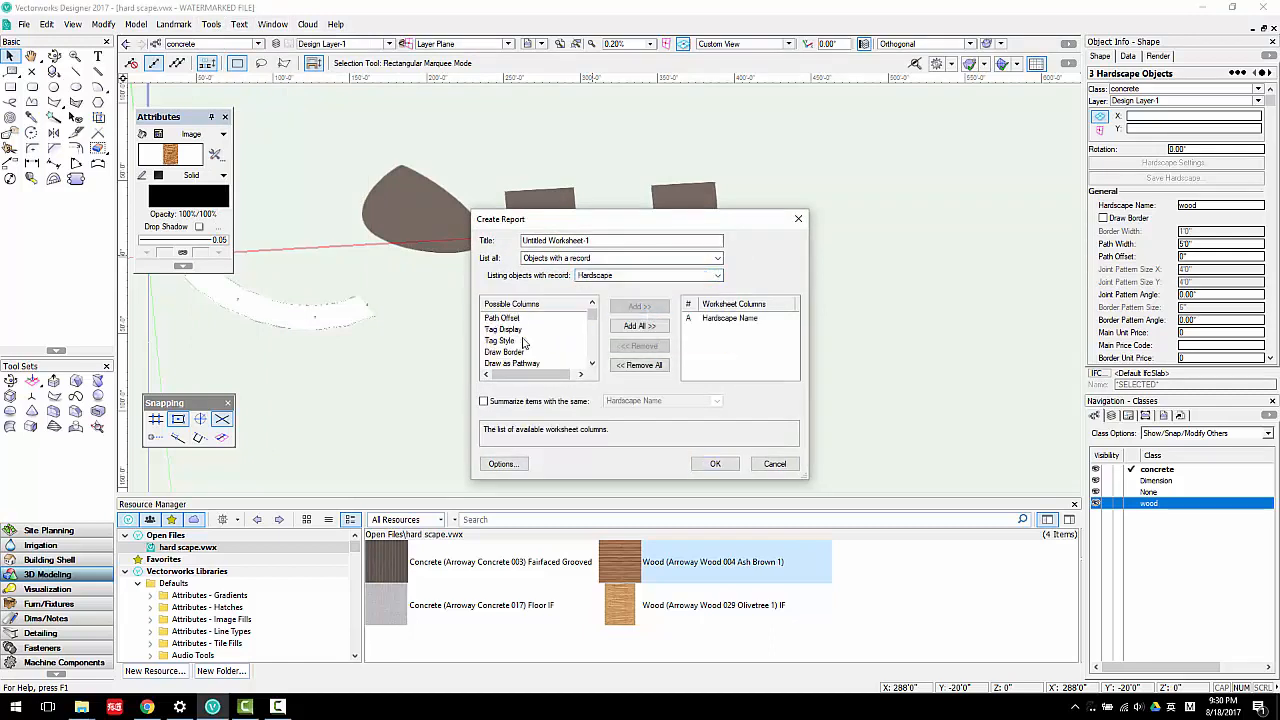
{"action": "scroll", "coordinate": [522, 343], "scroll_direction": "down", "scroll_amount": 5}
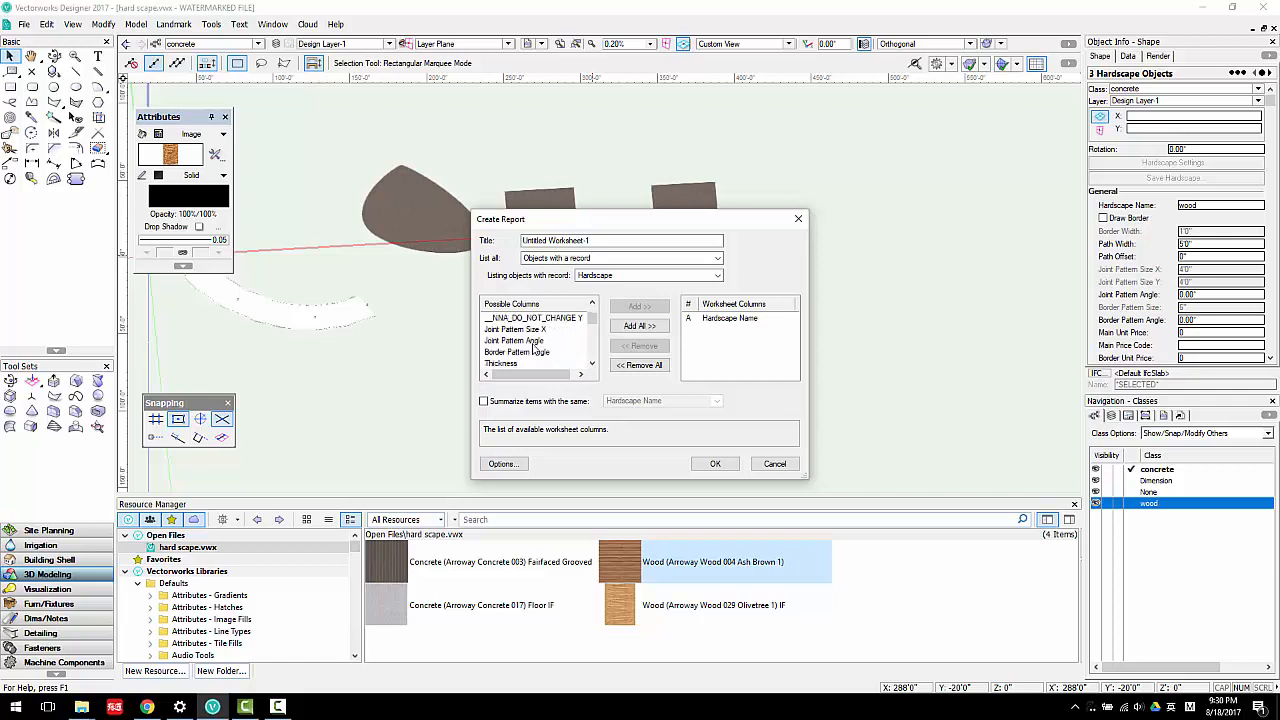
{"action": "scroll", "coordinate": [530, 355], "scroll_direction": "down", "scroll_amount": 1}
{"action": "left_click", "coordinate": [508, 341]}
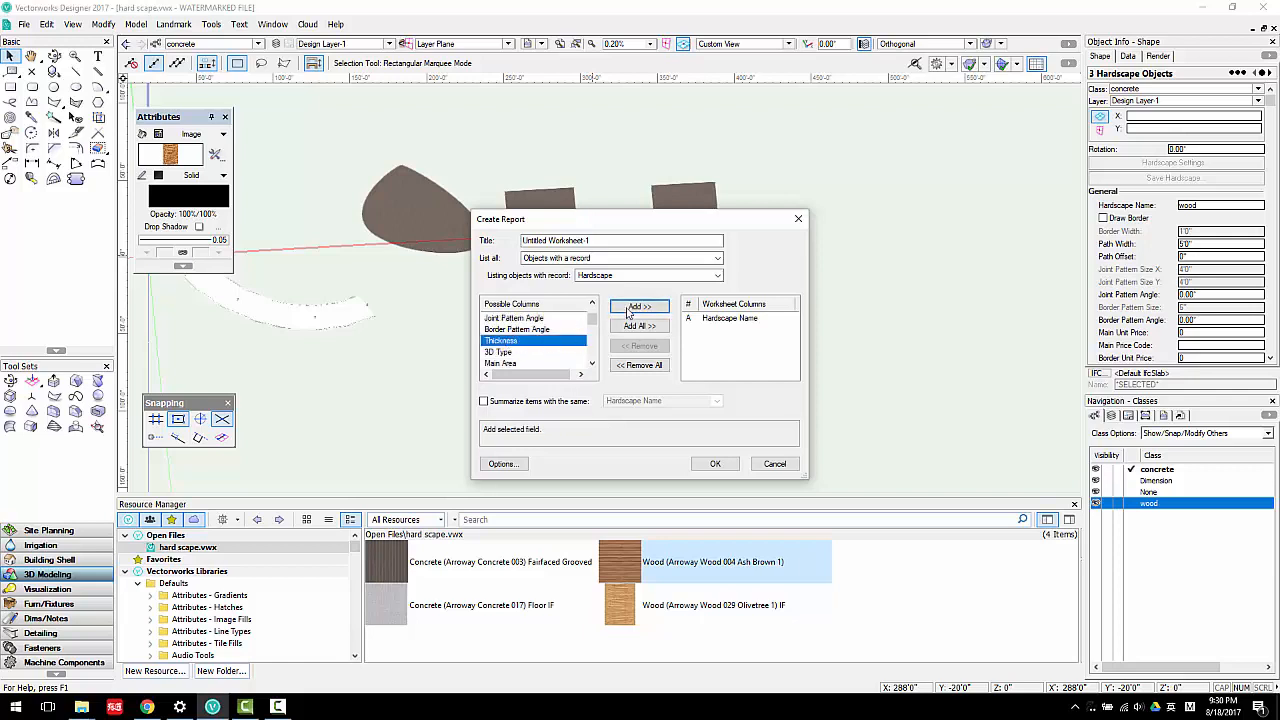
{"action": "left_click", "coordinate": [638, 307]}
{"action": "scroll", "coordinate": [532, 359], "scroll_direction": "down", "scroll_amount": 1}
{"action": "left_click", "coordinate": [508, 352]}
{"action": "left_click", "coordinate": [638, 307]}
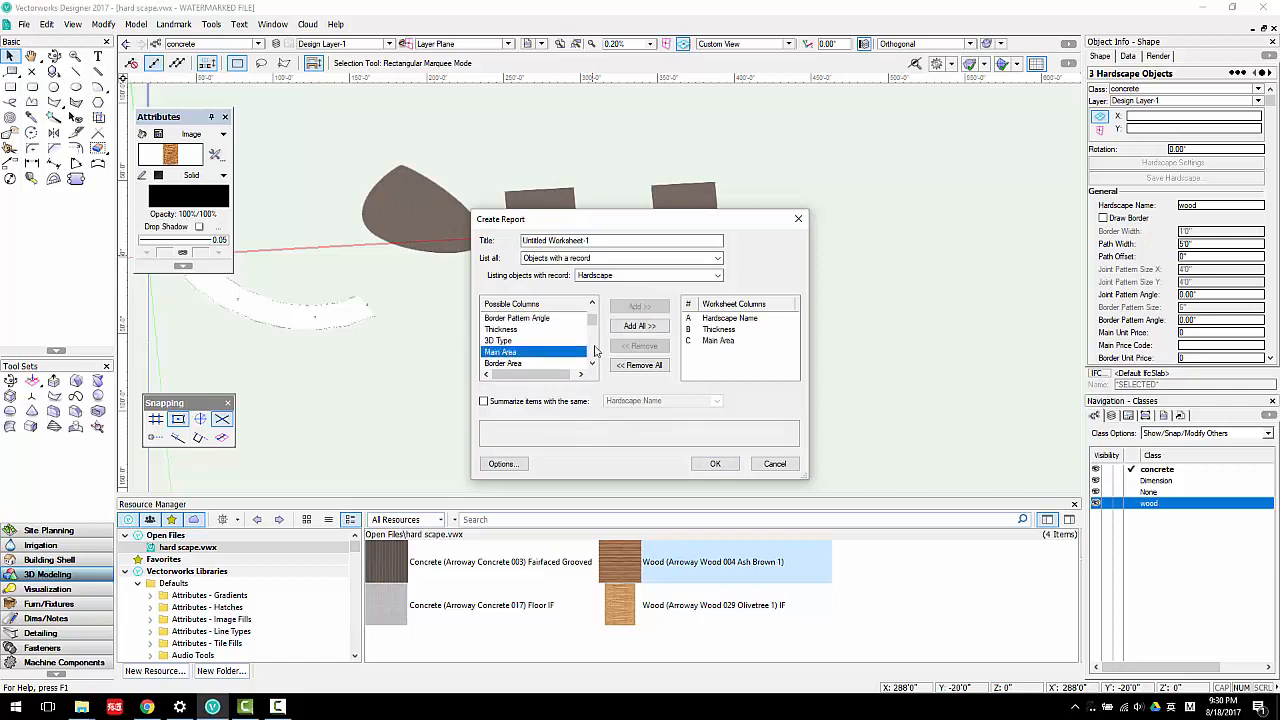
Create the report worksheet, then enlarge its window to show every row and move it clear of the resources.
{"action": "scroll", "coordinate": [525, 358], "scroll_direction": "down", "scroll_amount": 3}
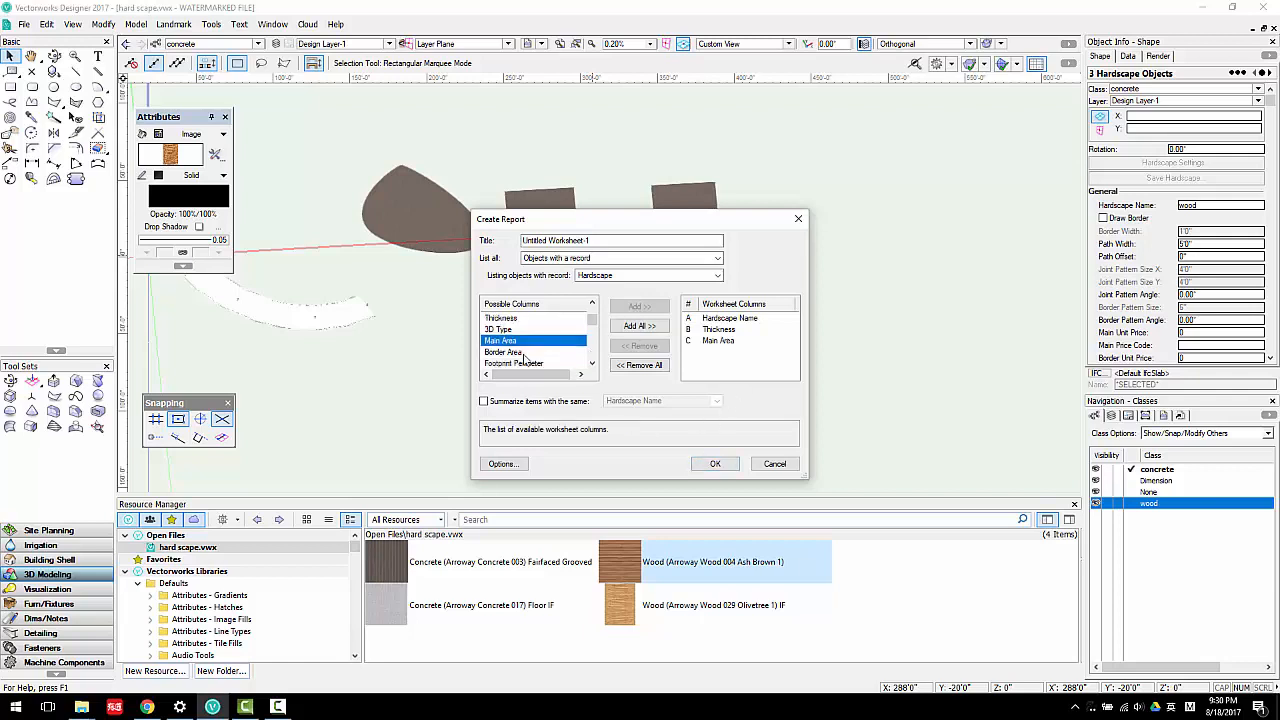
{"action": "scroll", "coordinate": [525, 358], "scroll_direction": "down", "scroll_amount": 6}
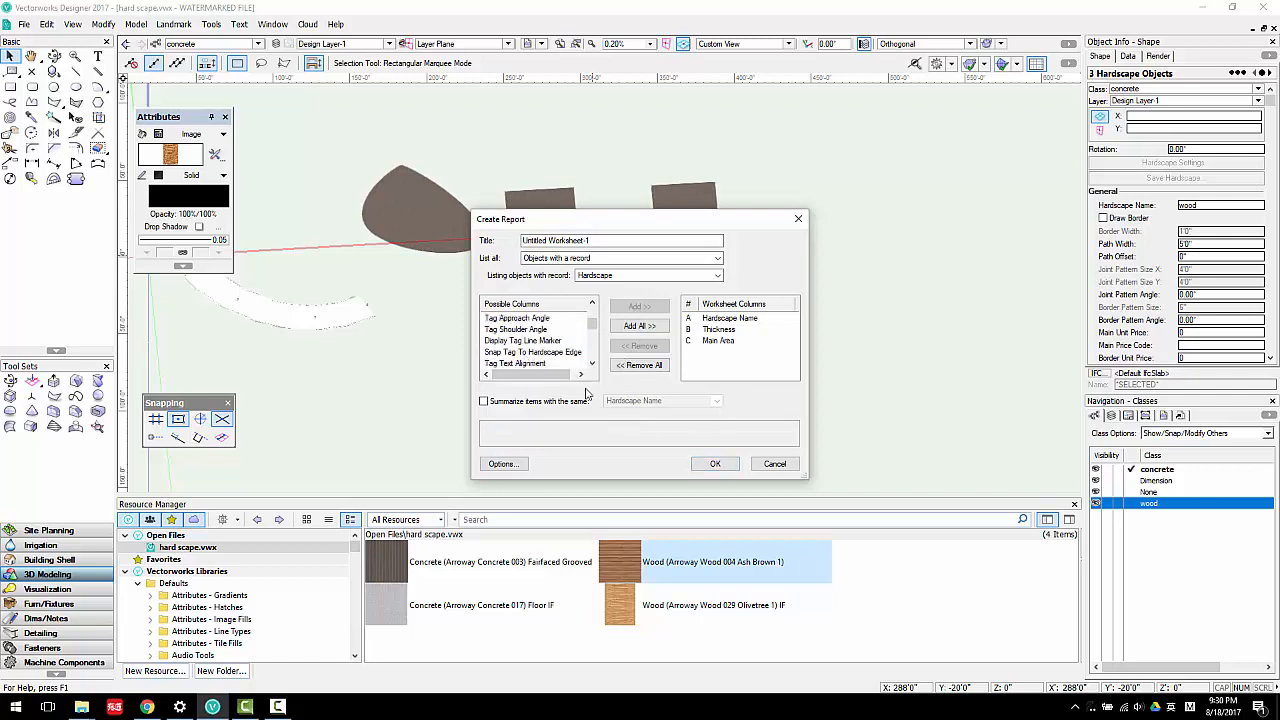
{"action": "left_click", "coordinate": [727, 466]}
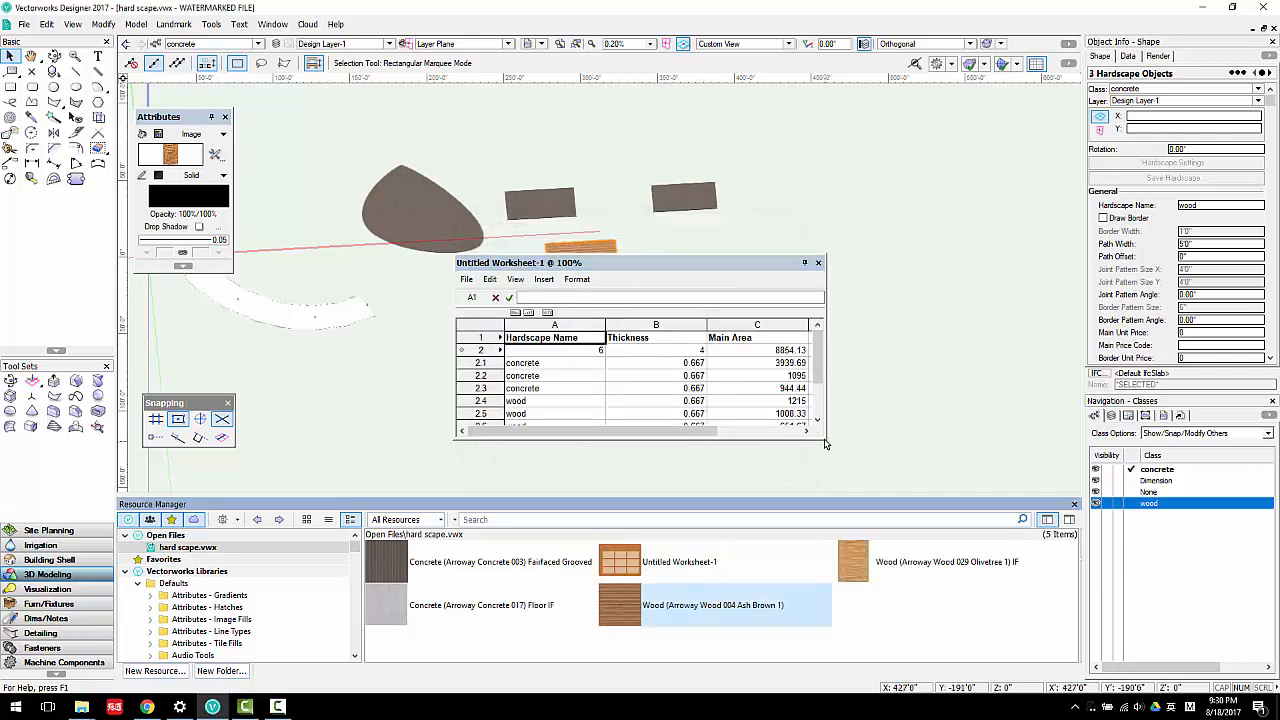
{"action": "left_click_drag", "start_coordinate": [825, 443], "coordinate": [1003, 470]}
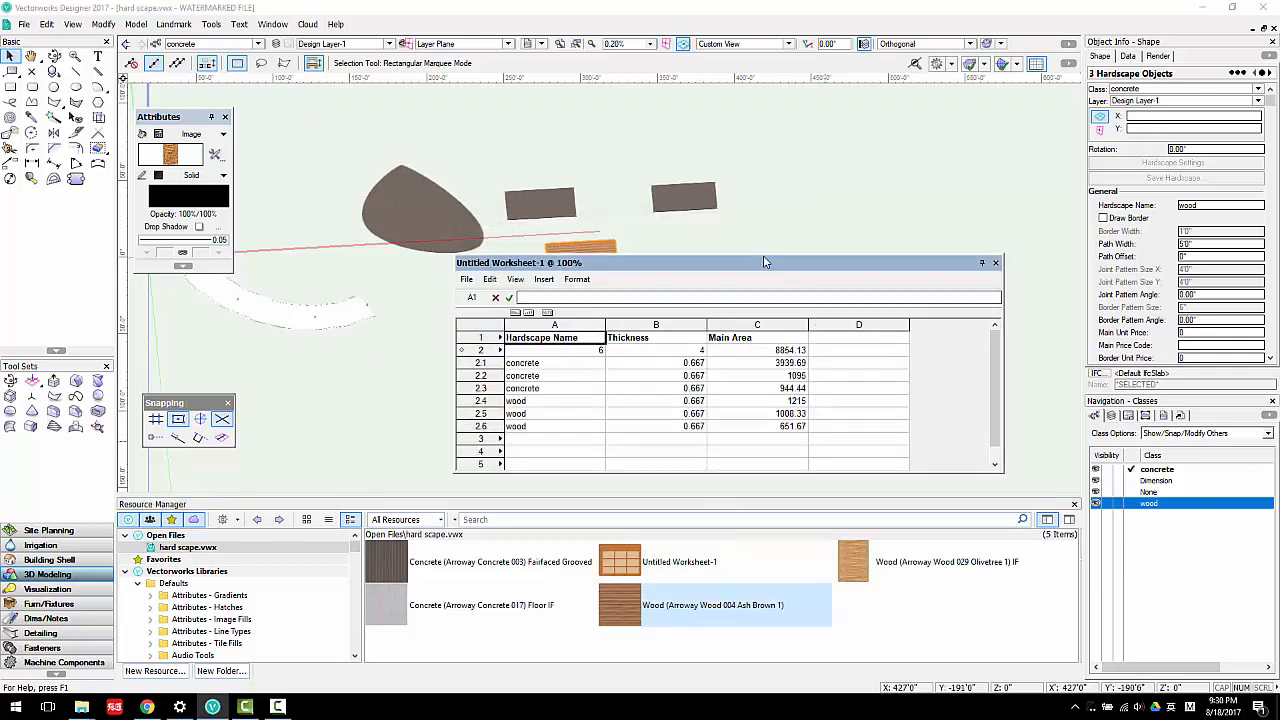
{"action": "left_click_drag", "start_coordinate": [764, 262], "coordinate": [497, 119]}
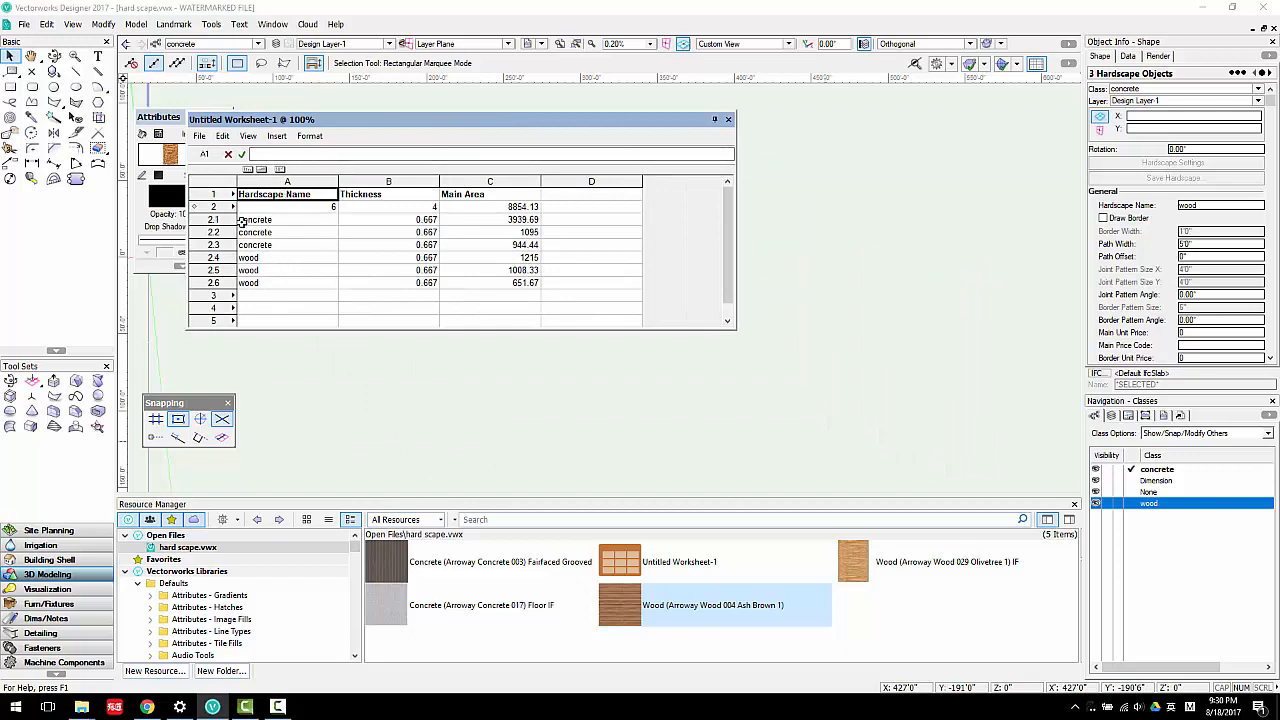
Summarize the worksheet's database rows by the Hardscape Name column.
{"action": "left_click_drag", "start_coordinate": [214, 221], "coordinate": [214, 246]}
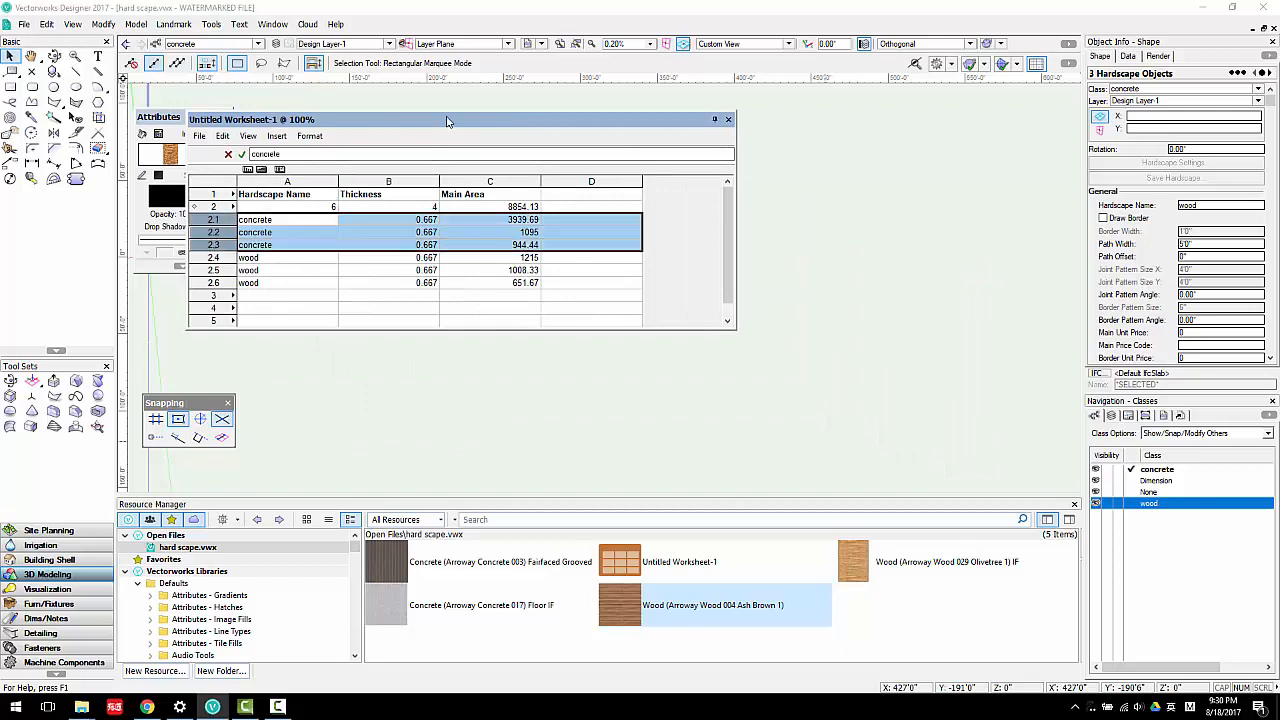
{"action": "left_click_drag", "start_coordinate": [450, 123], "coordinate": [579, 179]}
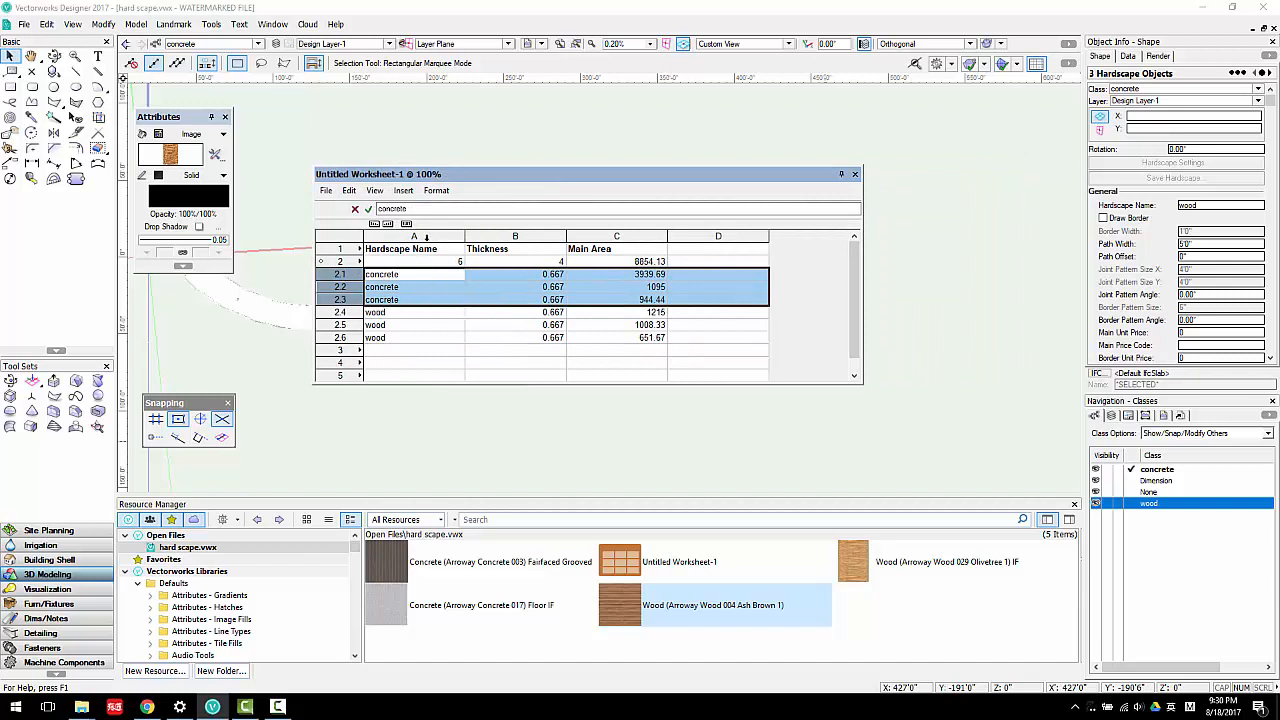
{"action": "left_click", "coordinate": [406, 227]}
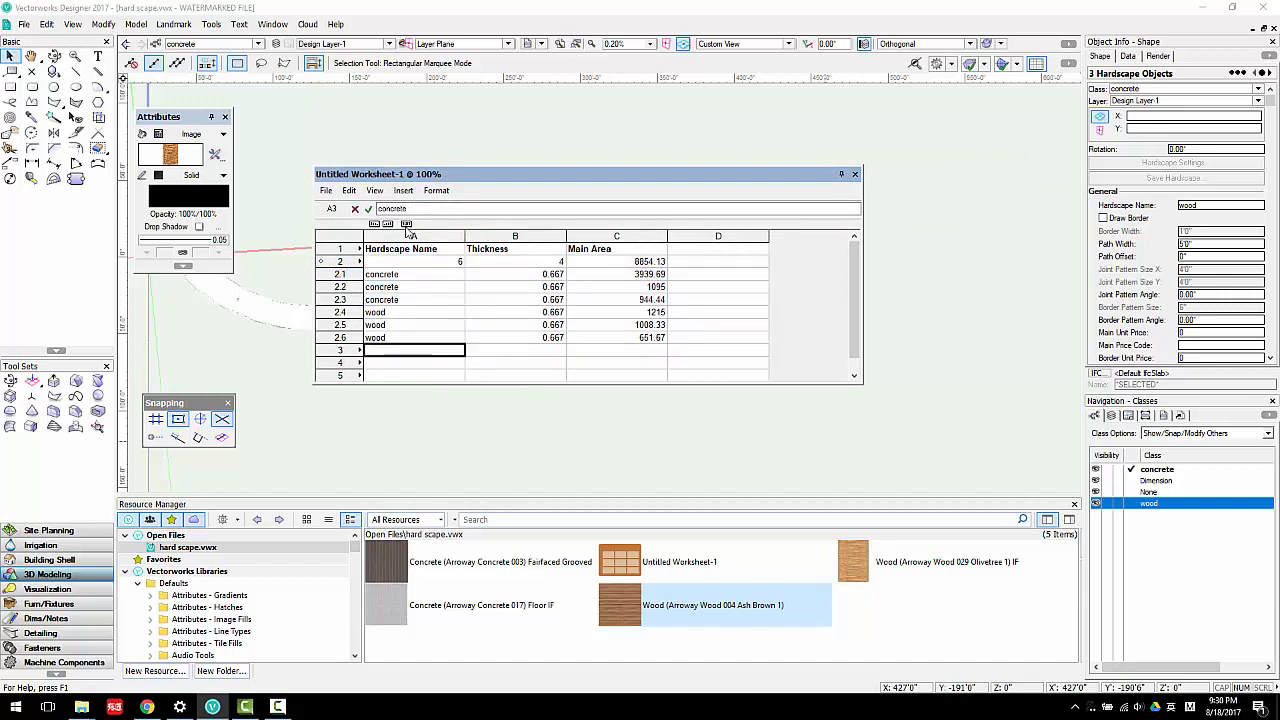
{"action": "left_click_drag", "start_coordinate": [340, 273], "coordinate": [340, 299]}
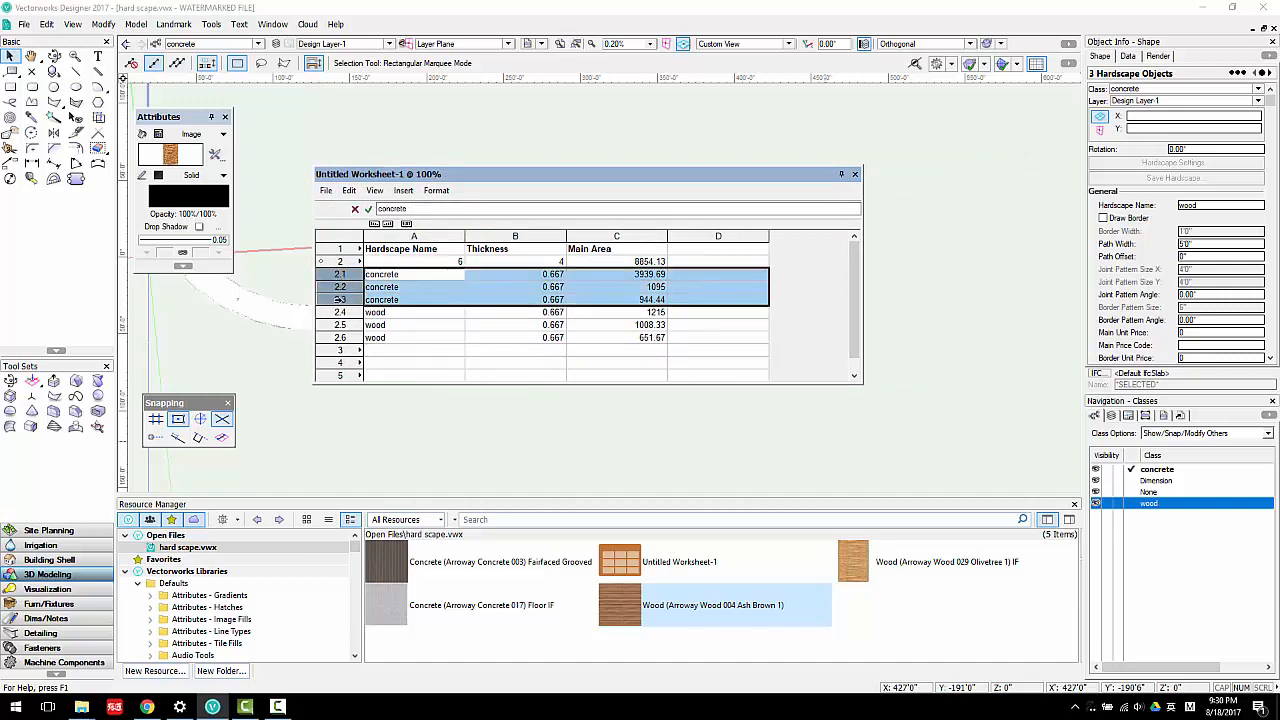
{"action": "left_click", "coordinate": [424, 236]}
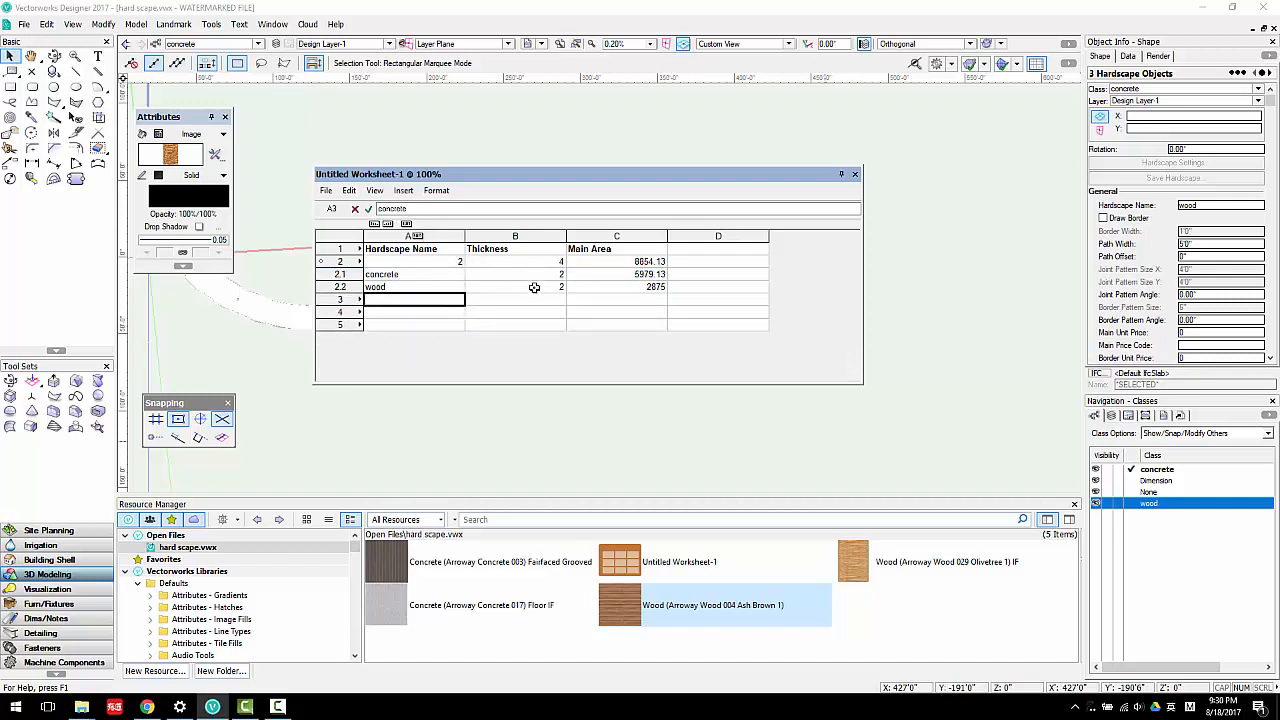
Check the name, thickness and main area in the summarized concrete row.
{"action": "left_click", "coordinate": [397, 277]}
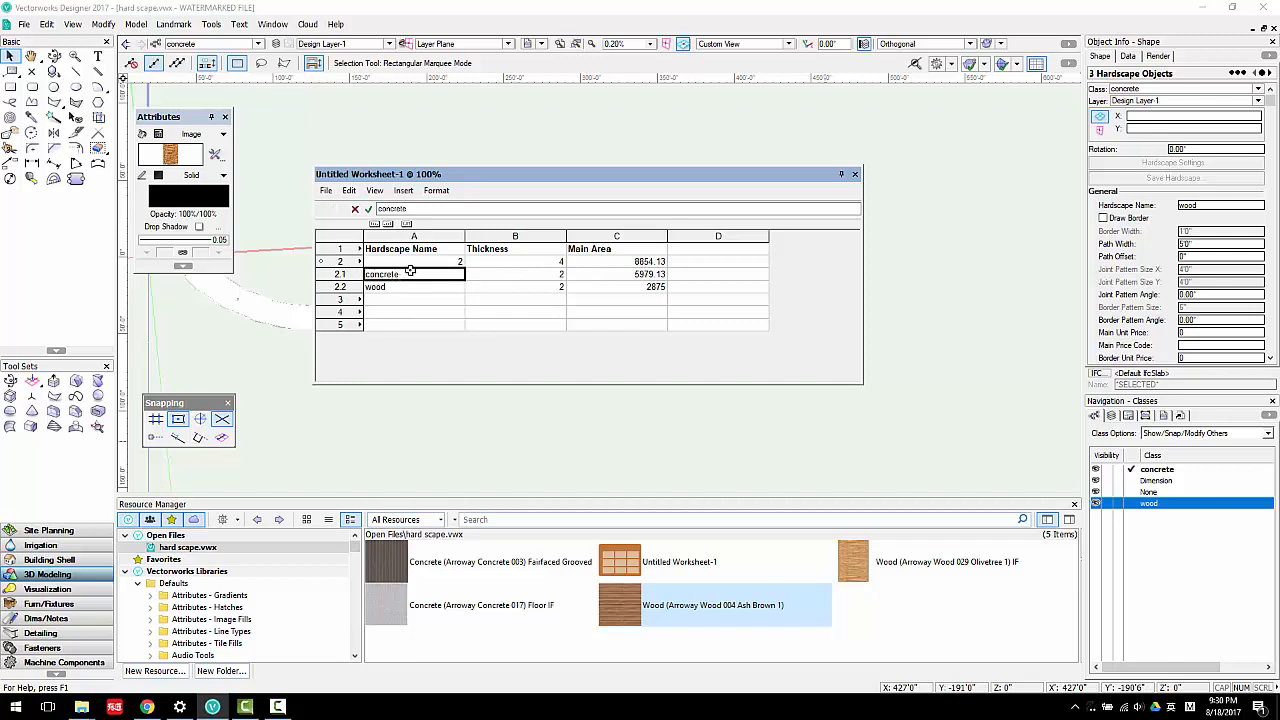
{"action": "left_click", "coordinate": [565, 275]}
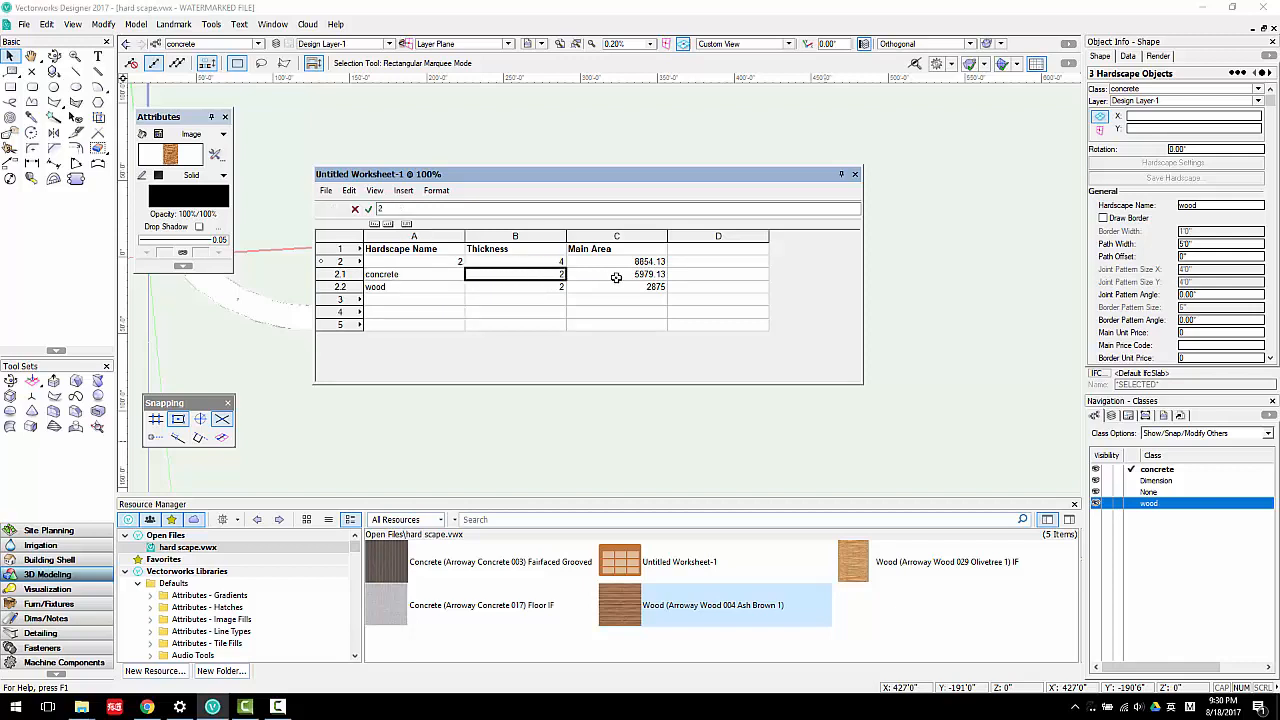
{"action": "left_click", "coordinate": [617, 276]}
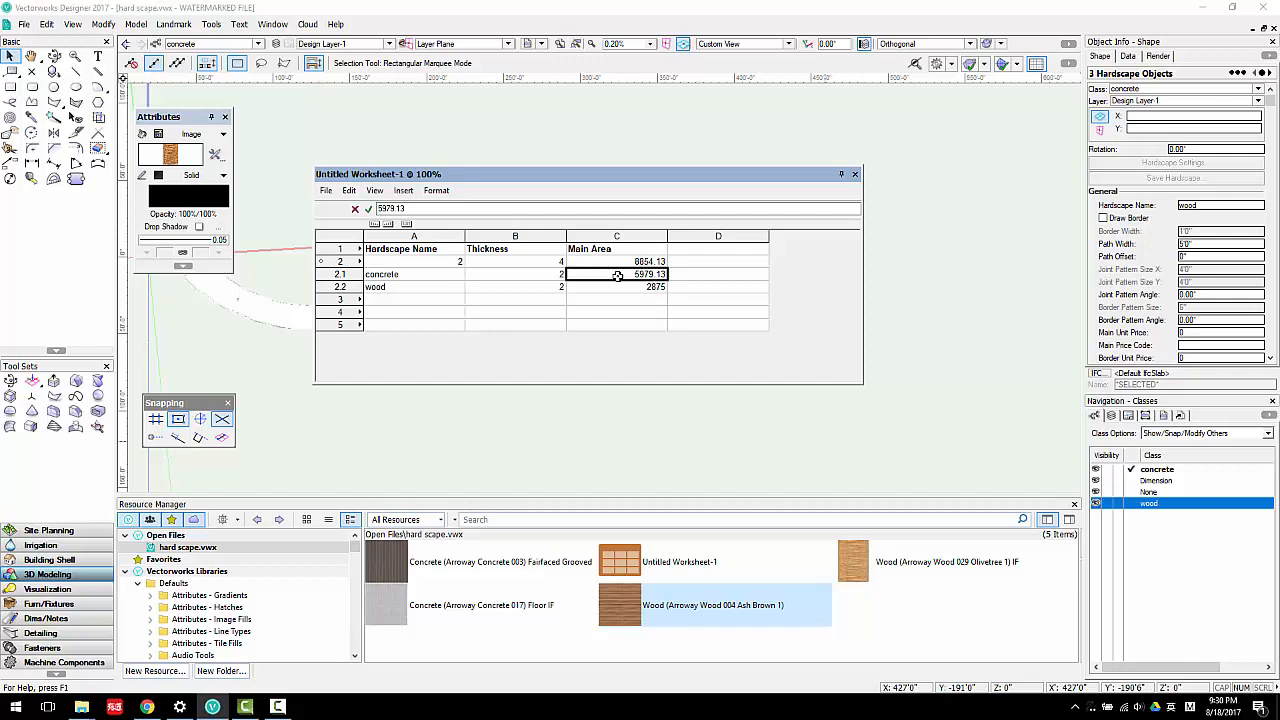
{"action": "left_click", "coordinate": [345, 276]}
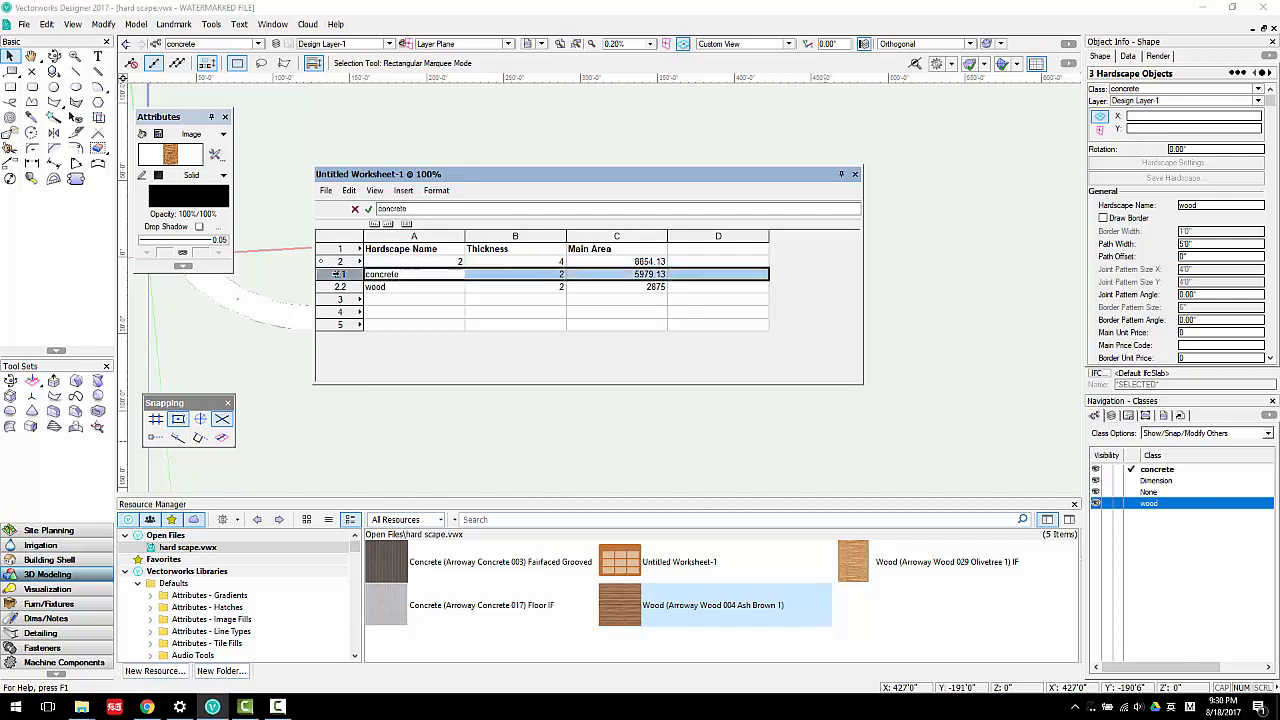
Remove the summary from the Hardscape Name column to list each slab on its own row.
{"action": "left_click_drag", "start_coordinate": [420, 235], "coordinate": [424, 231]}
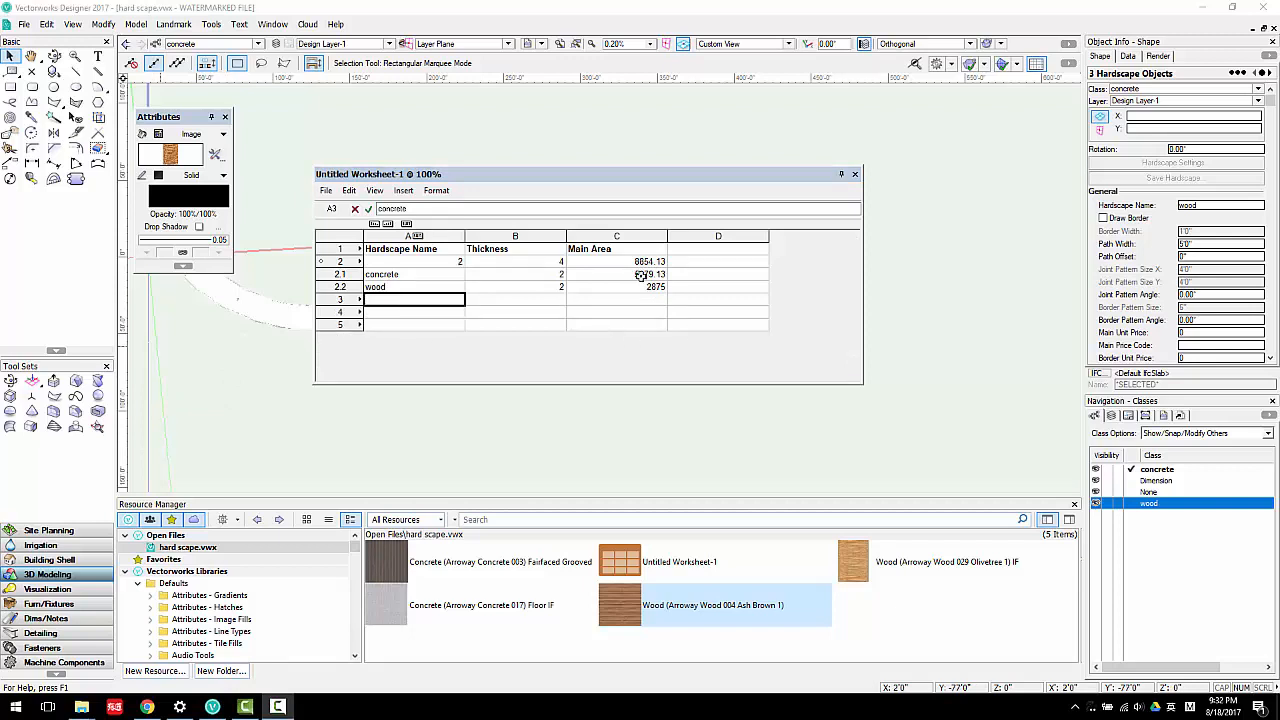
{"action": "left_click", "coordinate": [405, 236]}
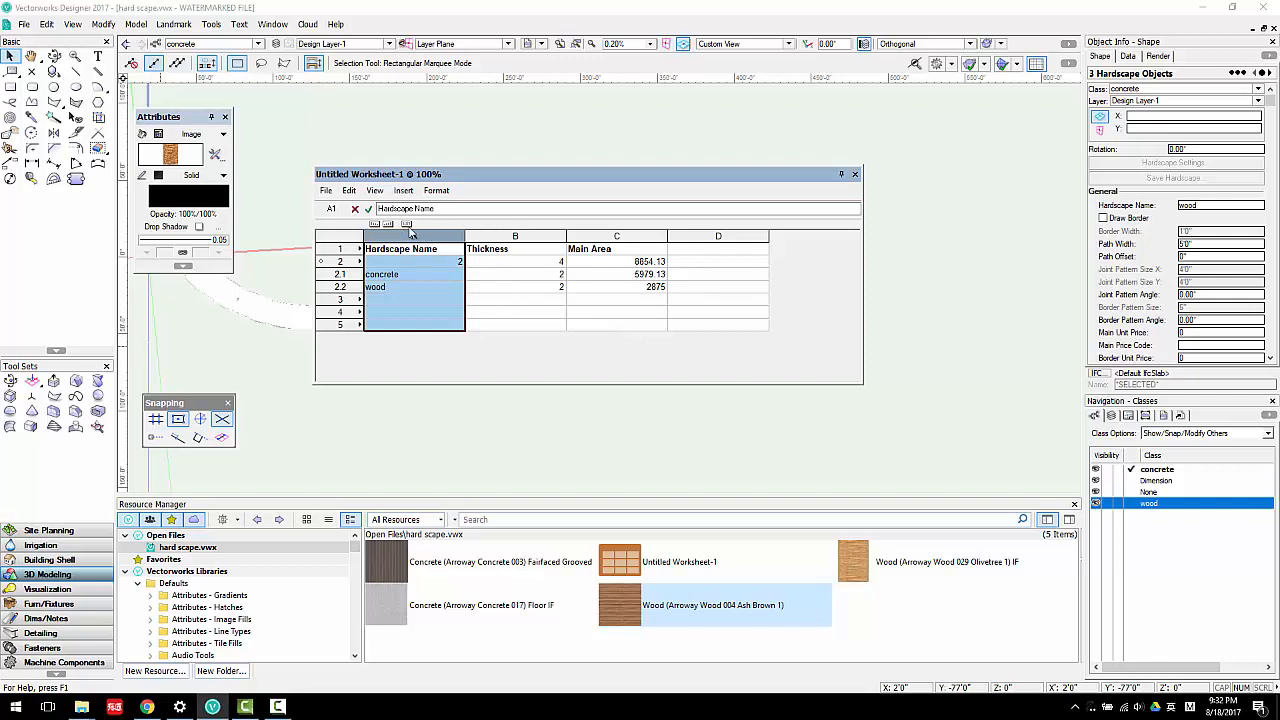
{"action": "left_click", "coordinate": [390, 263]}
{"action": "left_click_drag", "start_coordinate": [340, 274], "coordinate": [341, 287]}
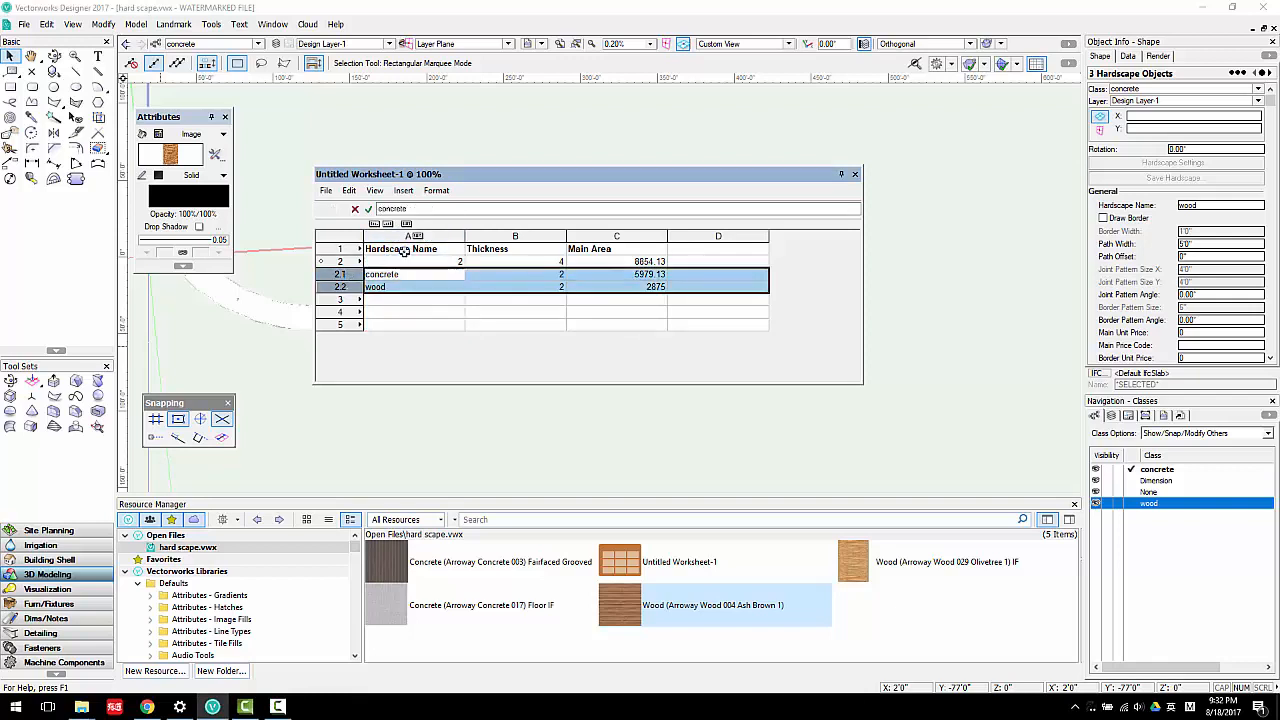
{"action": "left_click_drag", "start_coordinate": [418, 237], "coordinate": [405, 223]}
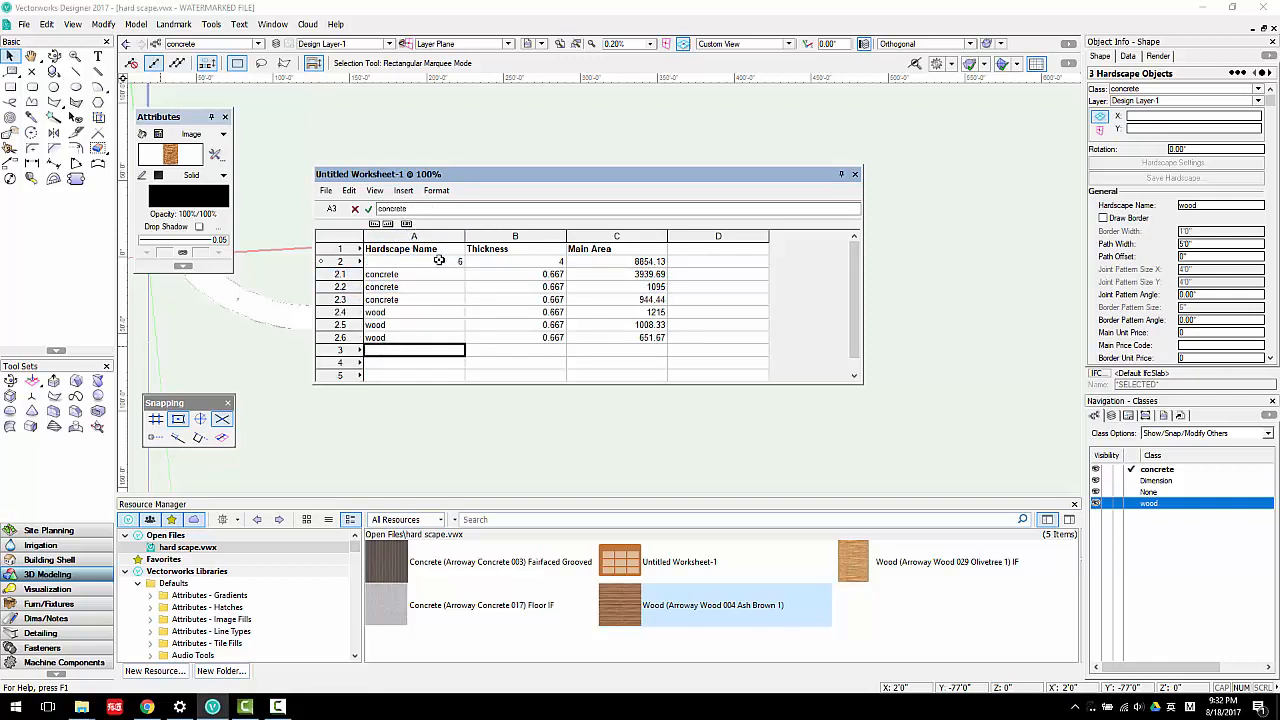
Highlight the whole hardscape table from the header row through the last wood row to review it.
{"action": "left_click", "coordinate": [614, 274]}
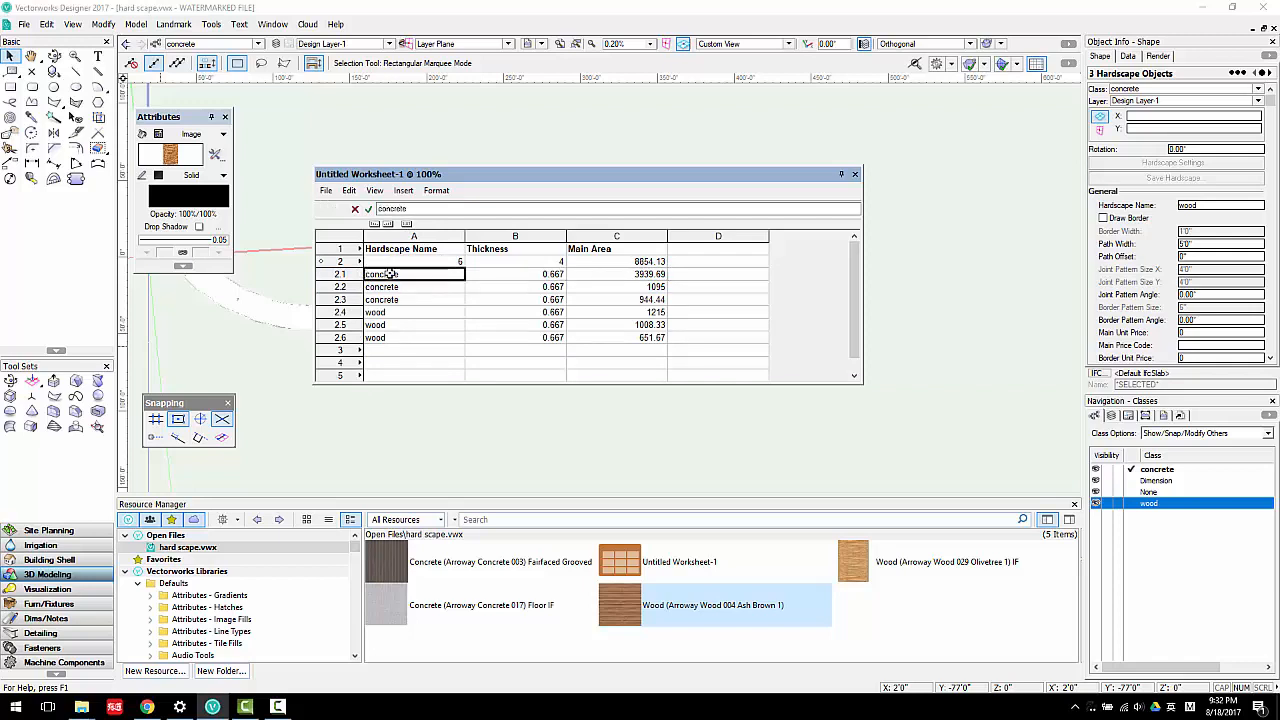
{"action": "left_click_drag", "start_coordinate": [392, 250], "coordinate": [644, 332]}
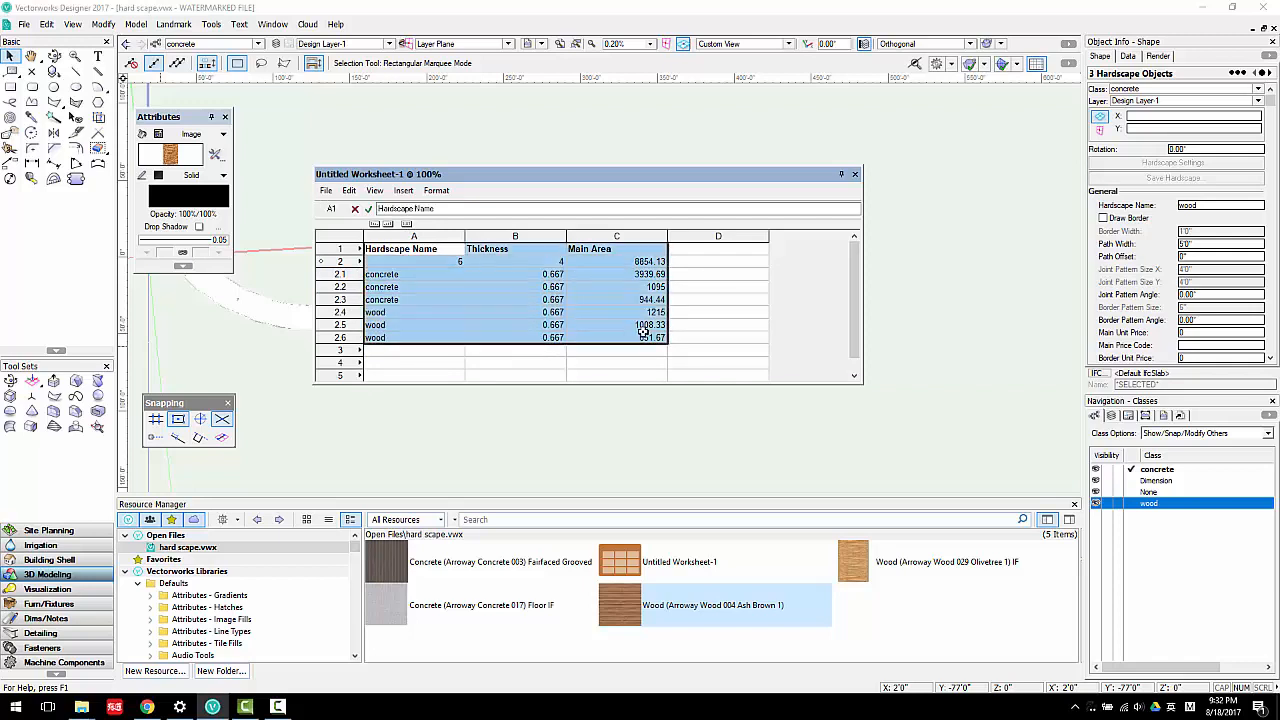
{"action": "left_click", "coordinate": [326, 190]}
{"action": "left_click_drag", "start_coordinate": [466, 177], "coordinate": [422, 170]}
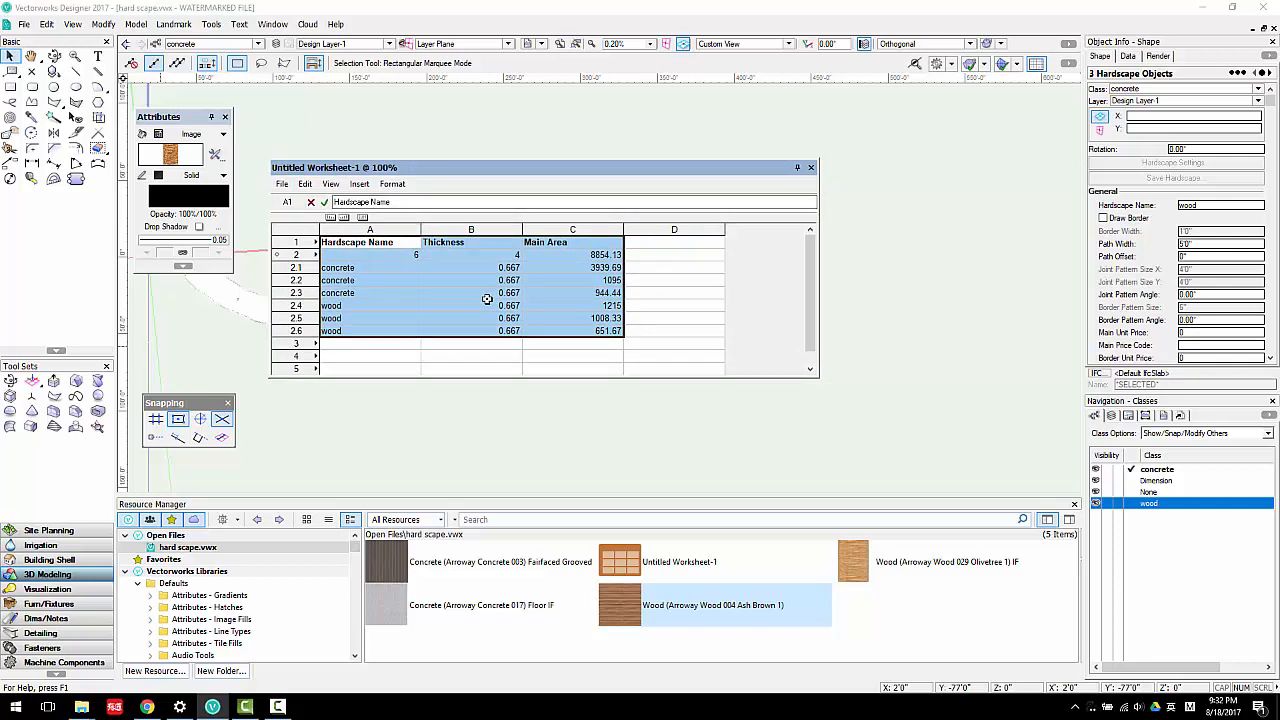